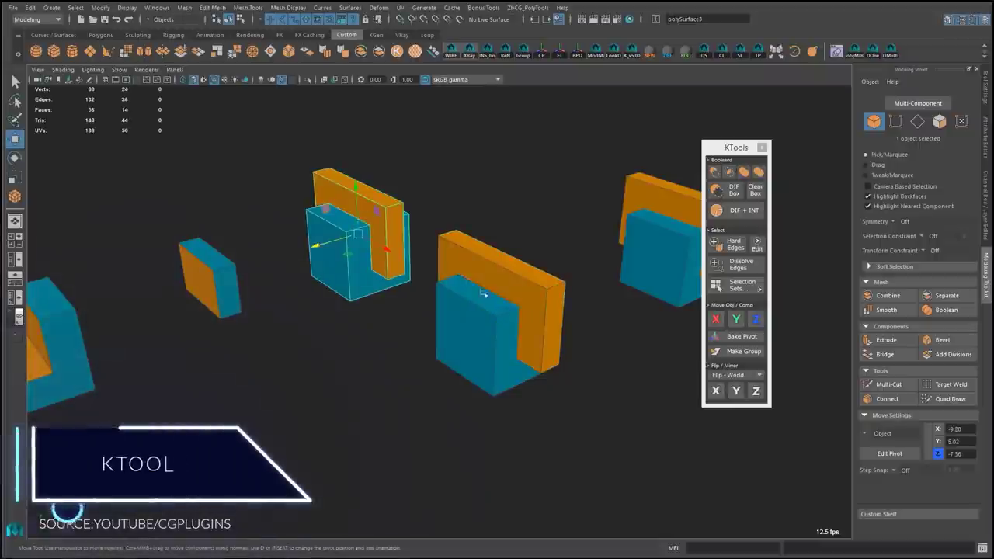
Step: Shift the block pair left and down, and set the orange block beneath the cyan one
{"action": "right_click_drag", "start_coordinate": [382, 359], "coordinate": [489, 277], "text": "alt"}
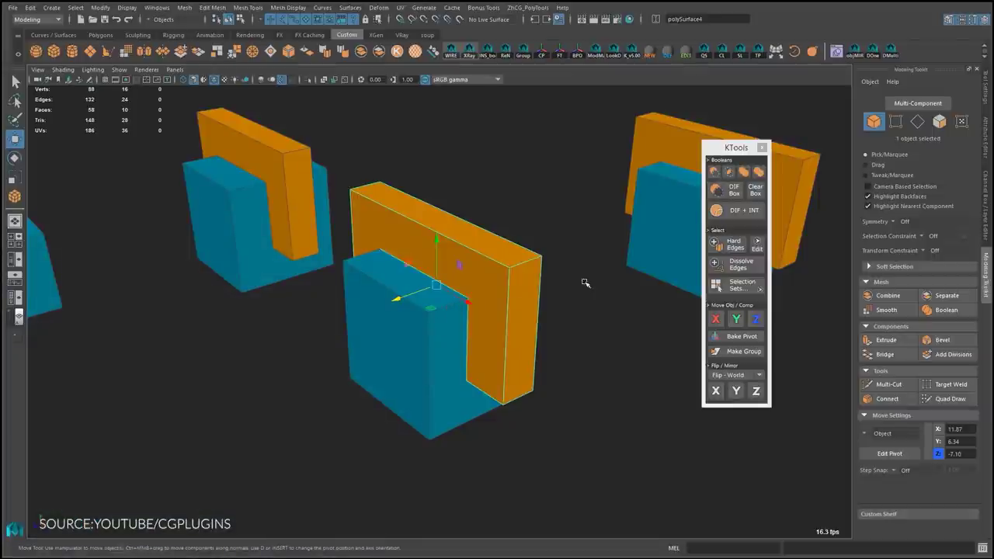
{"action": "scroll", "coordinate": [586, 283], "scroll_direction": "down", "scroll_amount": 3}
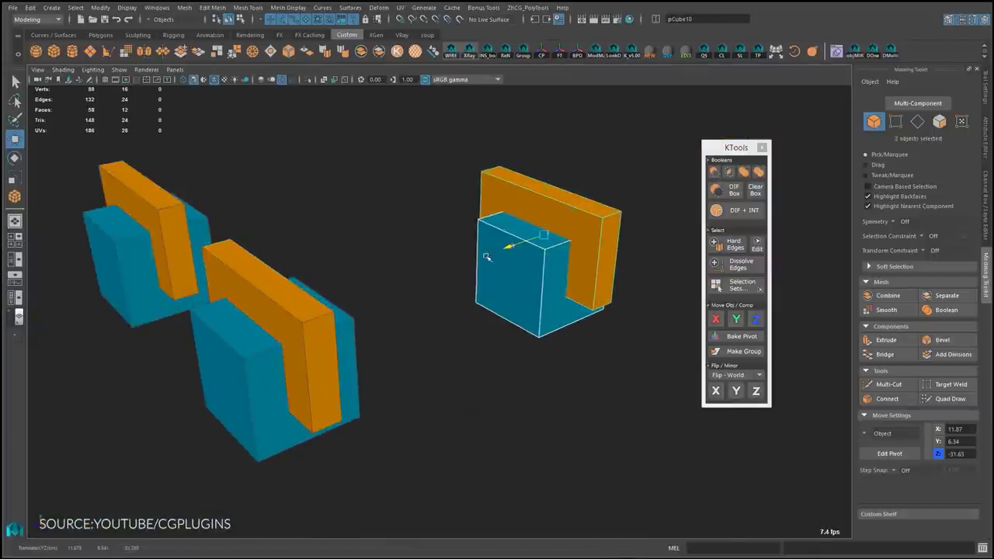
{"action": "left_click_drag", "start_coordinate": [486, 257], "coordinate": [560, 221]}
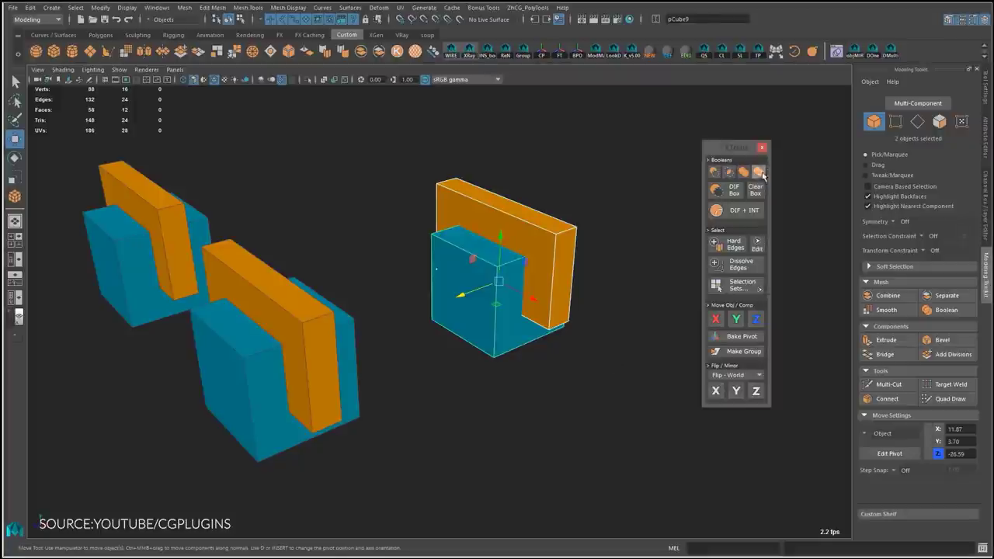
{"action": "left_click_drag", "start_coordinate": [553, 237], "coordinate": [505, 97]}
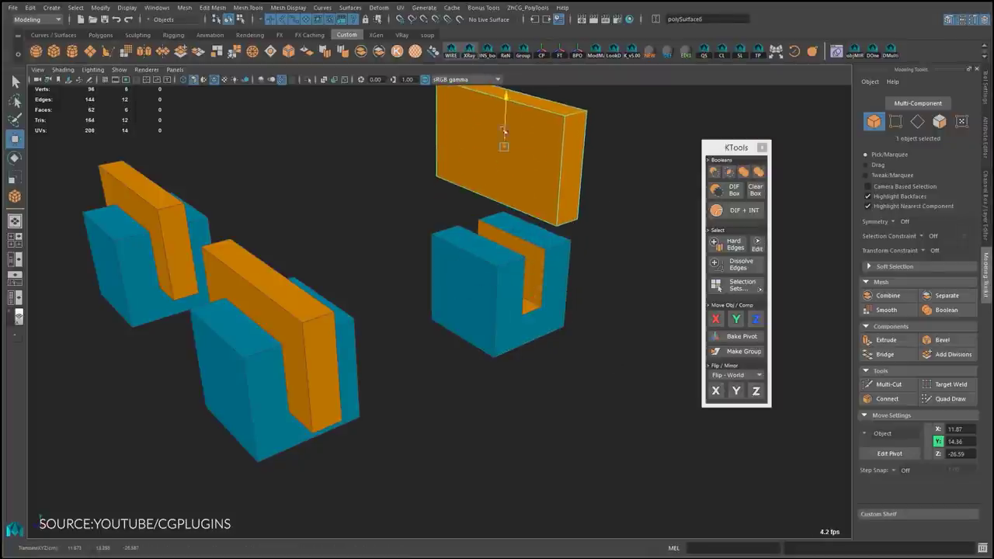
{"action": "left_click_drag", "start_coordinate": [509, 161], "coordinate": [519, 196]}
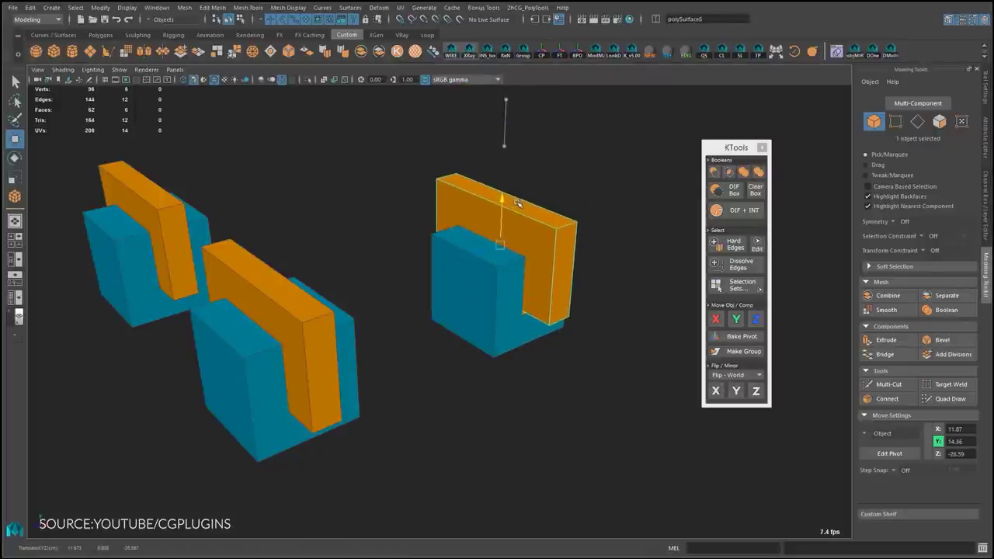
{"action": "left_click_drag", "start_coordinate": [463, 259], "coordinate": [510, 327]}
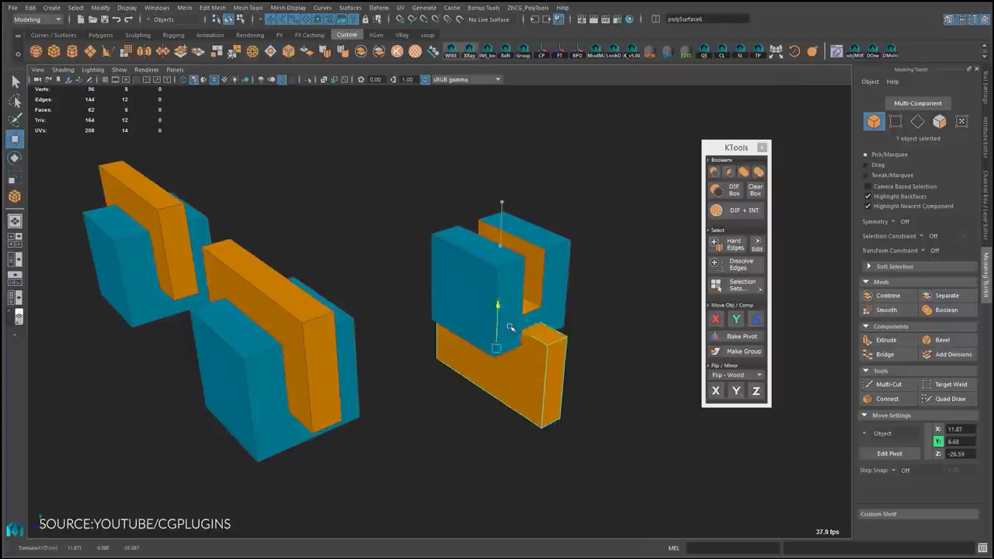
Step: Move the cyan U-block off the orange base, then delete all the blocks
{"action": "left_click", "coordinate": [558, 379], "text": "shift"}
{"action": "left_click_drag", "start_coordinate": [465, 294], "coordinate": [401, 310]}
{"action": "left_click_drag", "start_coordinate": [602, 317], "coordinate": [626, 322], "text": "alt"}
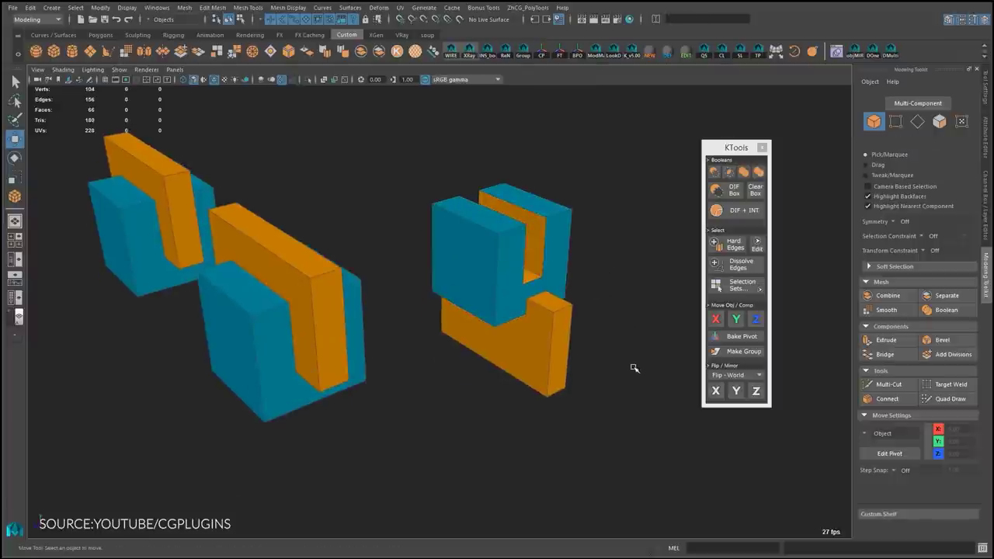
{"action": "left_click_drag", "start_coordinate": [635, 368], "coordinate": [172, 230], "text": "alt"}
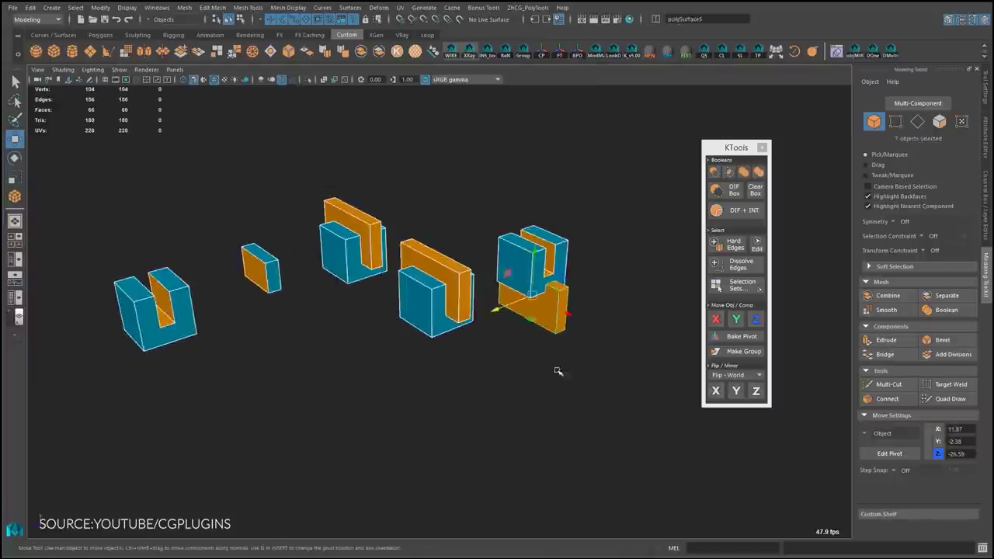
{"action": "key", "text": "Delete"}
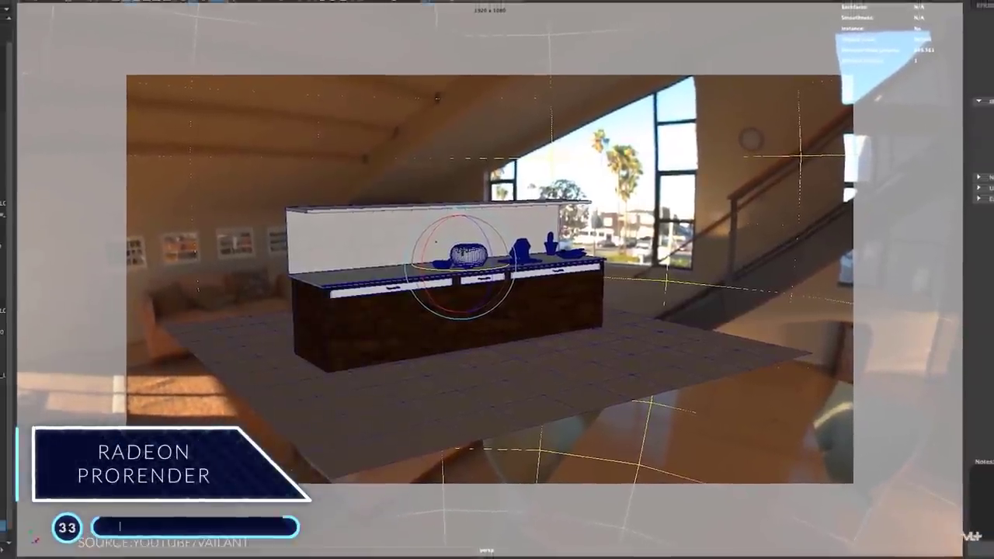
Step: Open the viewport's Panels menu to reach the Perspective view
{"action": "left_click", "coordinate": [192, 25]}
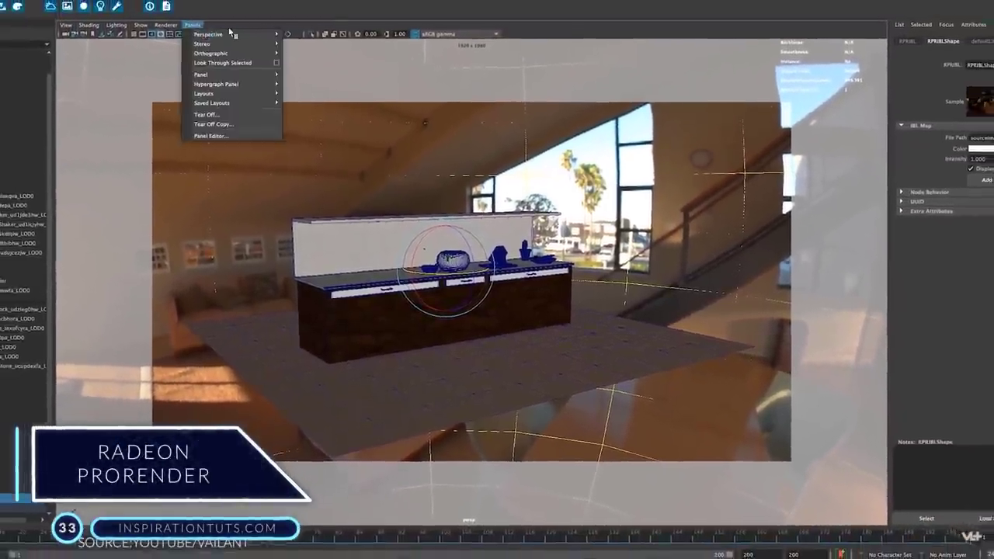
{"action": "mouse_move", "coordinate": [231, 34]}
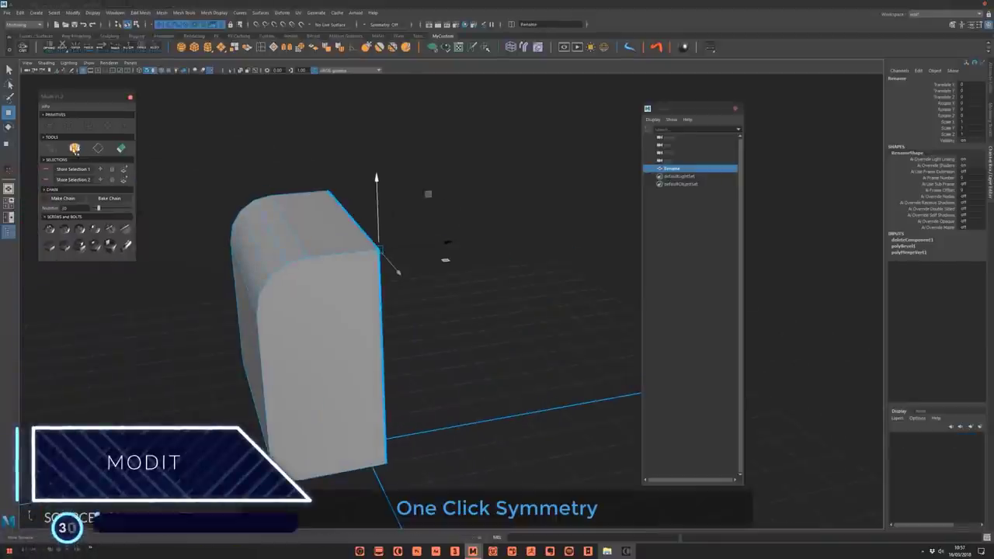
Step: Mirror the half-cube into a full cube, delete its upper half, and mirror it again
{"action": "left_click", "coordinate": [74, 148]}
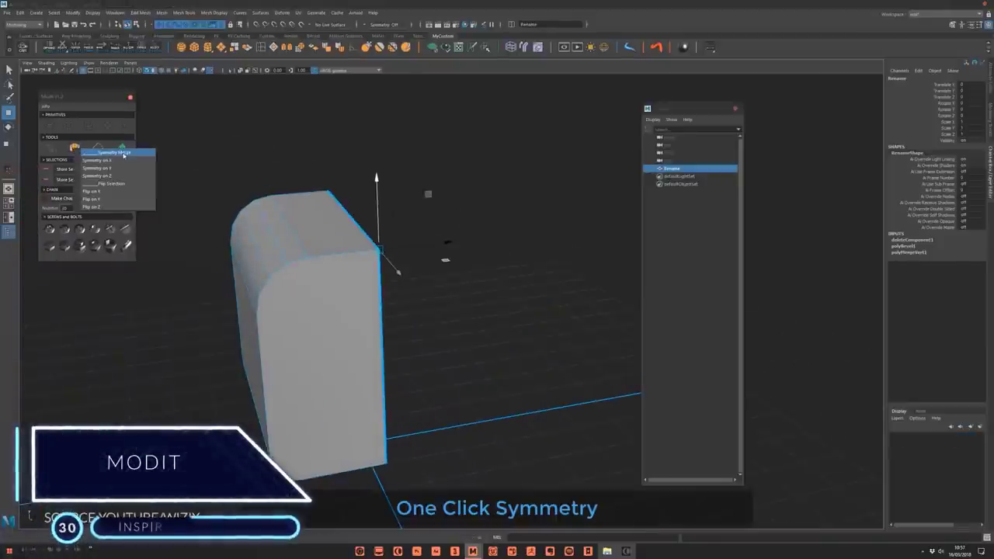
{"action": "left_click", "coordinate": [124, 159]}
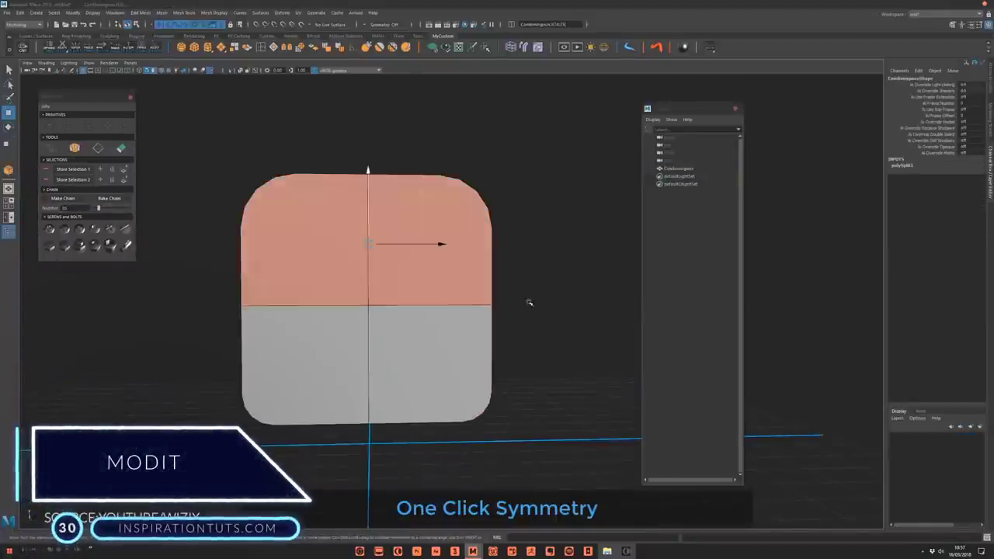
{"action": "key", "text": "Delete"}
{"action": "left_click", "coordinate": [75, 148]}
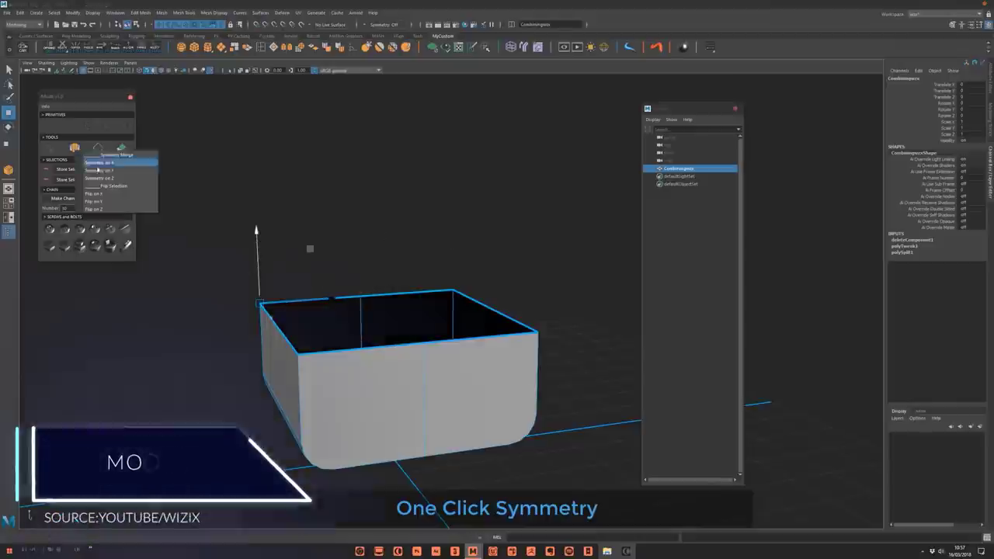
{"action": "left_click", "coordinate": [124, 159]}
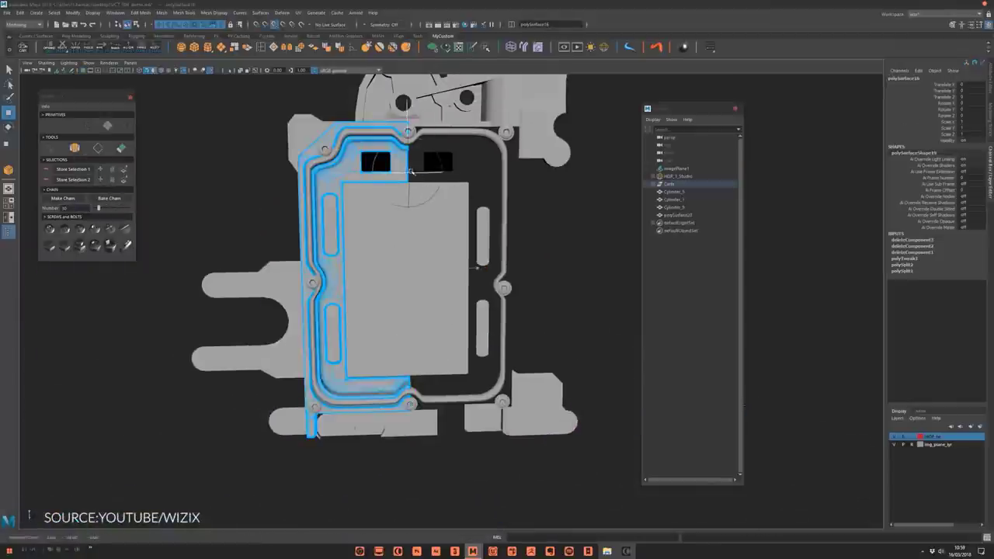
Step: Mirror the half shell into a full part, then group Cylinder_5 and Cylinder_6
{"action": "left_click", "coordinate": [74, 148]}
{"action": "left_click", "coordinate": [513, 206]}
{"action": "left_click_drag", "start_coordinate": [513, 206], "coordinate": [287, 204], "text": "alt"}
{"action": "left_click", "coordinate": [286, 204]}
{"action": "left_click", "coordinate": [356, 124], "text": "shift"}
{"action": "key", "text": "w"}
{"action": "left_click_drag", "start_coordinate": [356, 123], "coordinate": [369, 209], "text": "alt"}
{"action": "key", "text": "ctrl+g"}
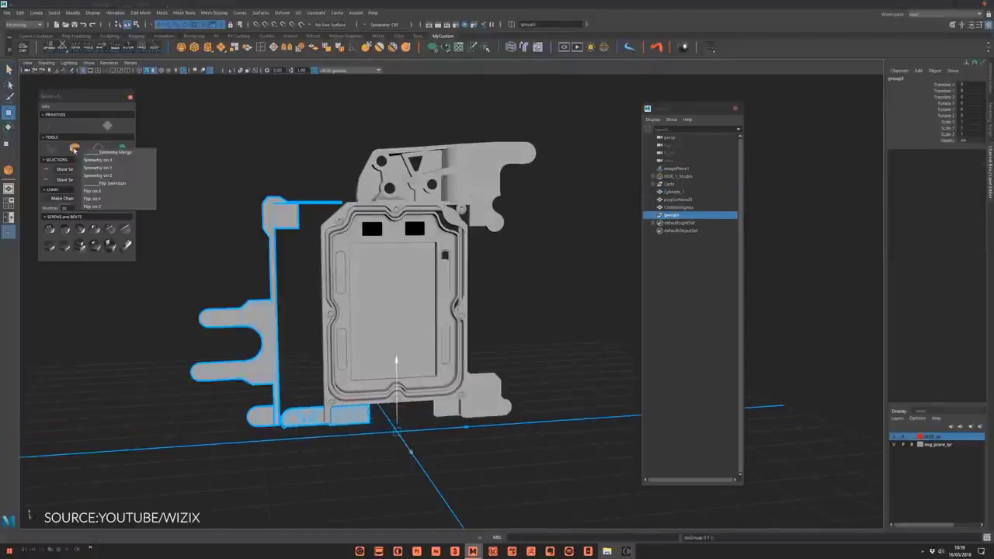
Step: Add flipped copies of the part along X and along Y
{"action": "left_click", "coordinate": [91, 190]}
{"action": "right_click", "coordinate": [75, 148]}
{"action": "left_click", "coordinate": [92, 198]}
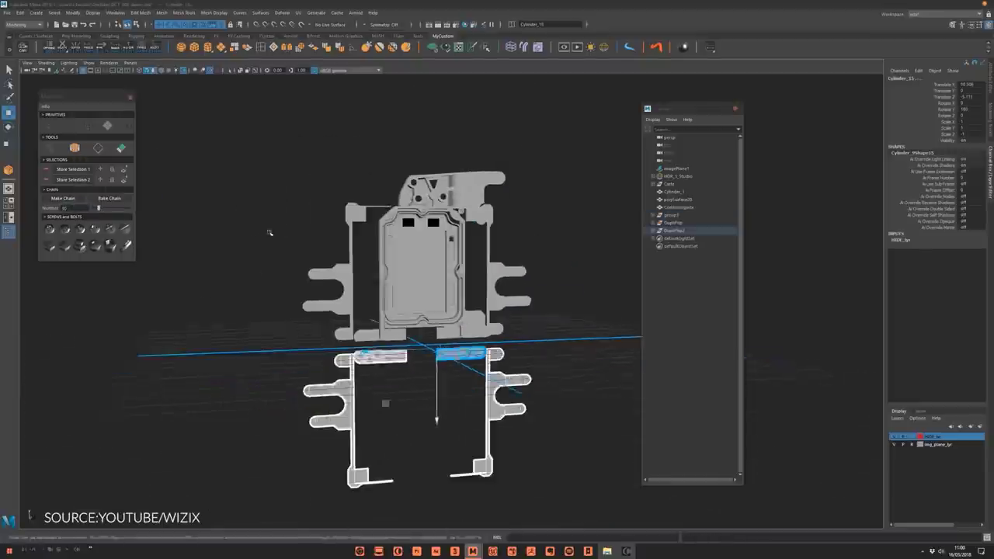
{"action": "left_click_drag", "start_coordinate": [270, 232], "coordinate": [280, 256], "text": "alt"}
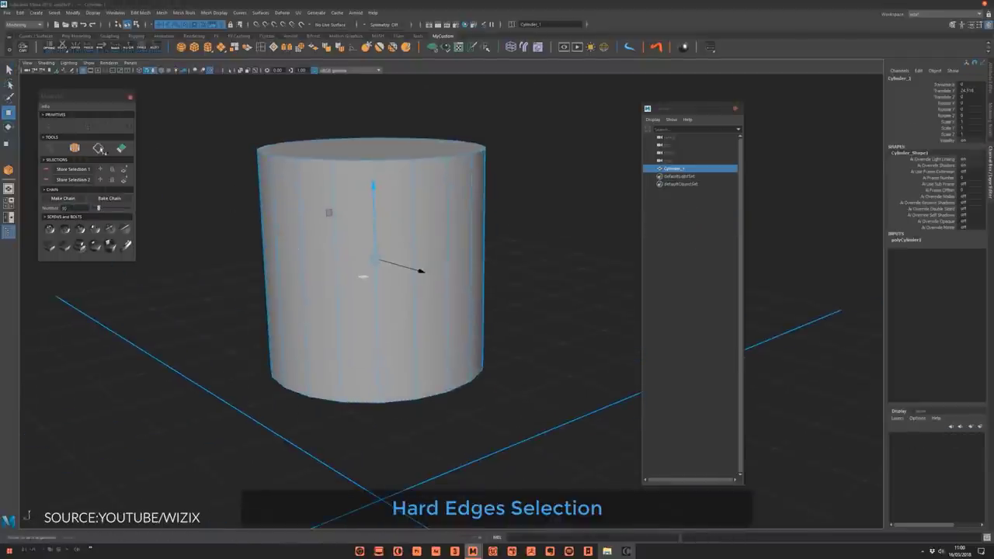
Step: Bevel the cylinder's hard edges and inspect the bevelled rim up close
{"action": "left_click", "coordinate": [99, 148]}
{"action": "mouse_move", "coordinate": [226, 233]}
{"action": "left_mouse_down", "text": "alt"}
{"action": "mouse_move", "coordinate": [229, 218]}
{"action": "mouse_move", "coordinate": [225, 248]}
{"action": "mouse_move", "coordinate": [221, 227]}
{"action": "left_mouse_up", "text": "alt"}
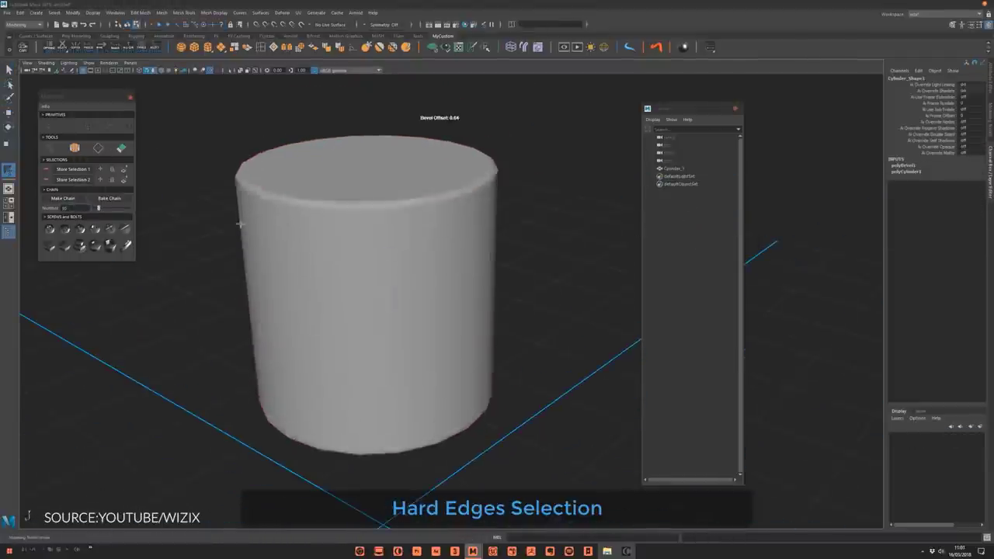
{"action": "left_click", "coordinate": [340, 227]}
{"action": "key", "text": "w"}
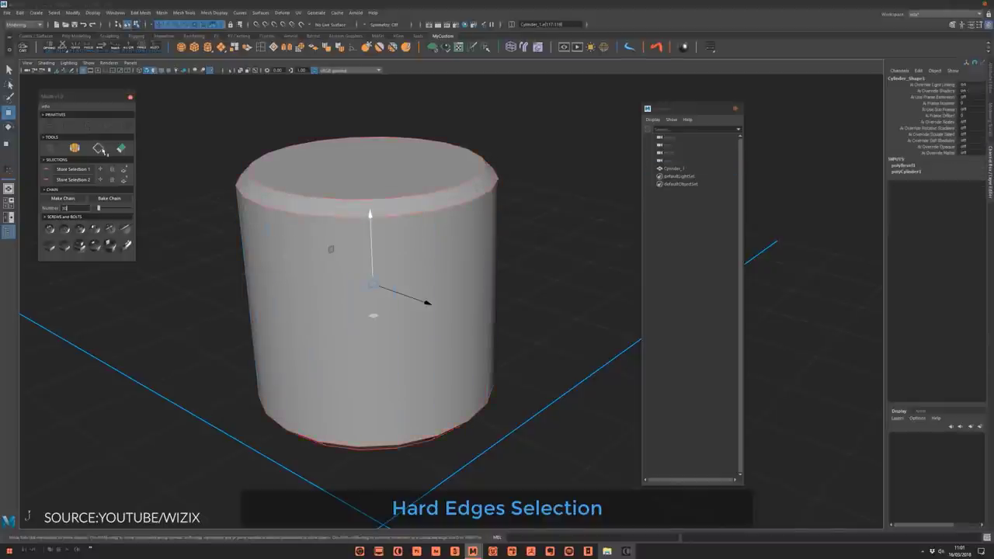
{"action": "left_click_drag", "start_coordinate": [280, 271], "coordinate": [288, 260], "text": "alt"}
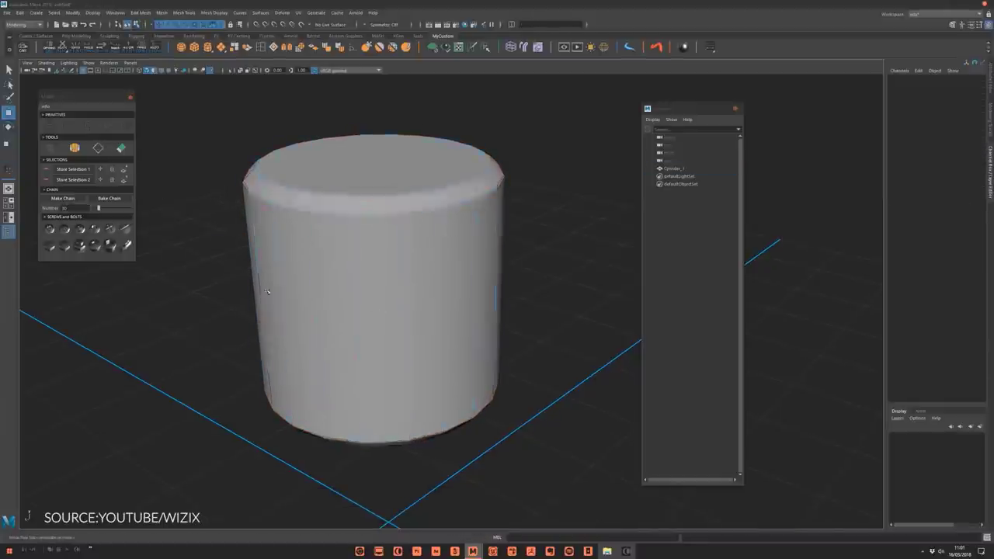
{"action": "left_click_drag", "start_coordinate": [288, 231], "coordinate": [288, 231], "text": "alt"}
{"action": "scroll", "coordinate": [296, 237], "scroll_direction": "up", "scroll_amount": 8}
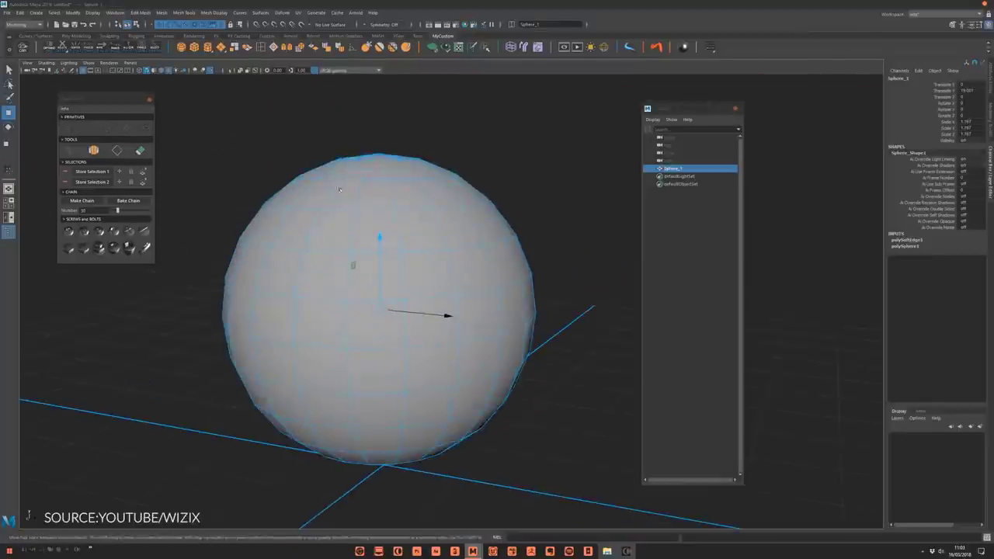
Step: Select the sphere's top cap of faces and colour them green in the Faces Color Helper
{"action": "left_click_drag", "start_coordinate": [308, 121], "coordinate": [444, 164]}
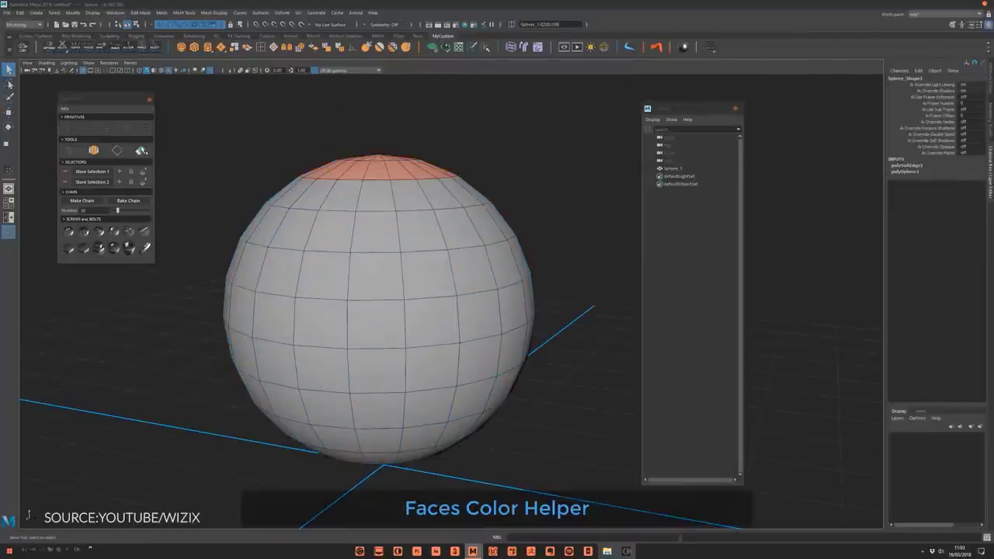
{"action": "left_click", "coordinate": [141, 149]}
{"action": "left_click_drag", "start_coordinate": [299, 162], "coordinate": [201, 212], "text": "alt"}
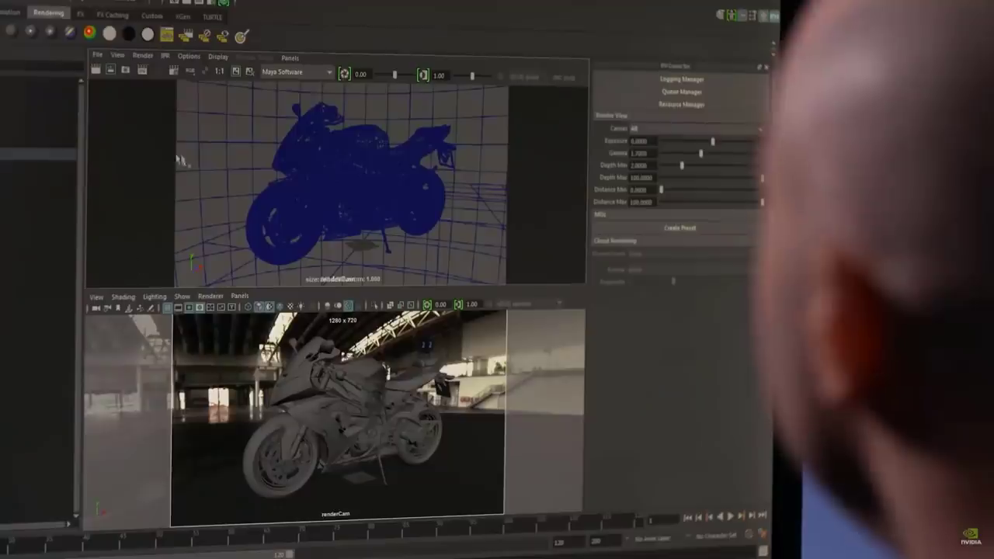
Step: Switch the renderer to Iray Photoreal and reframe renderCam on the motorbike
{"action": "left_click", "coordinate": [279, 72]}
{"action": "left_click", "coordinate": [288, 142]}
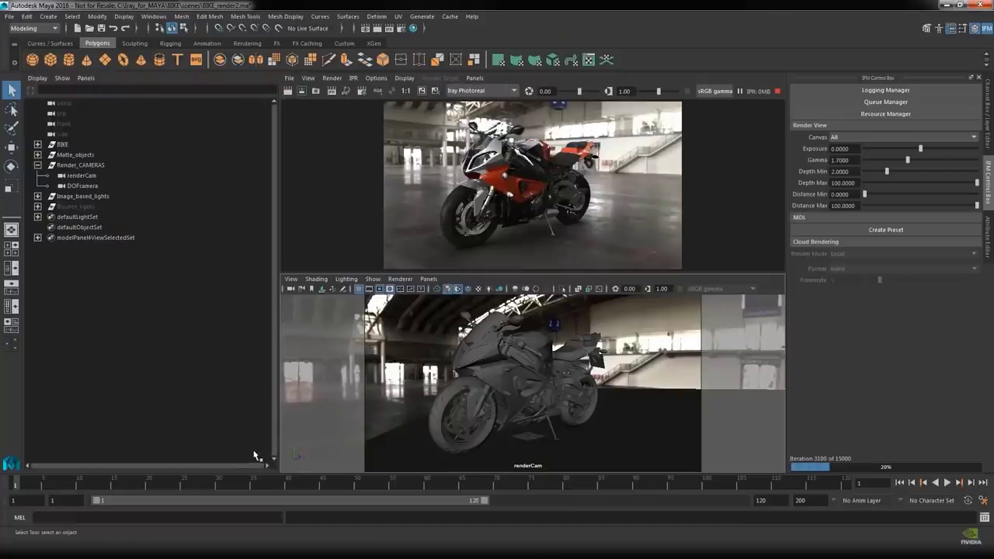
{"action": "left_click_drag", "start_coordinate": [588, 395], "coordinate": [621, 375], "text": "alt"}
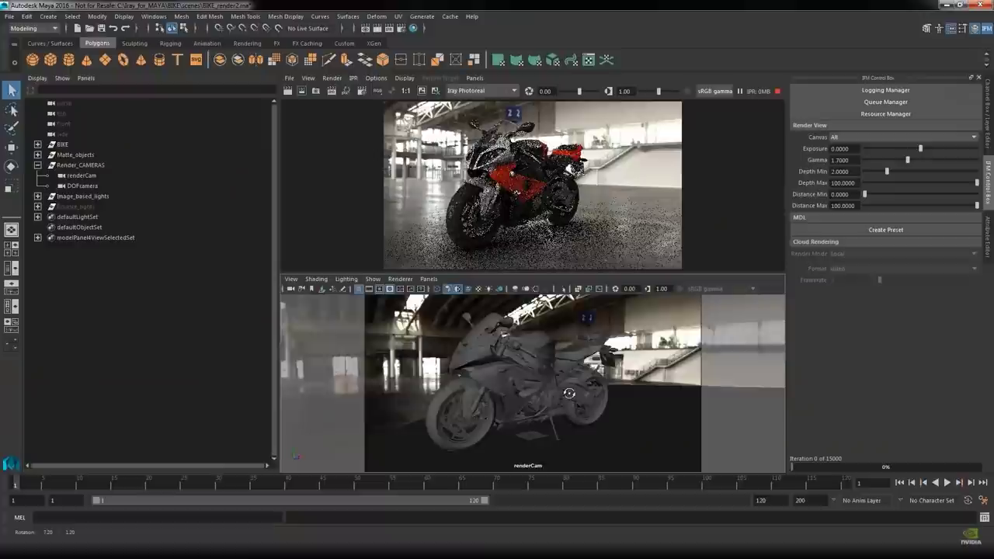
{"action": "left_click_drag", "start_coordinate": [567, 395], "coordinate": [584, 400], "text": "alt"}
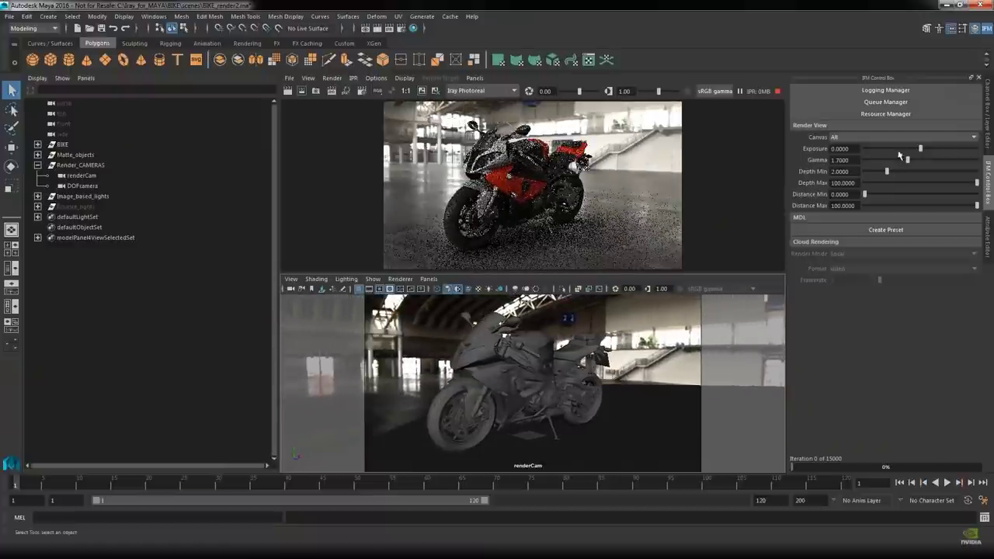
Step: Set the IFM Control Box Exposure to 1
{"action": "left_click", "coordinate": [849, 149]}
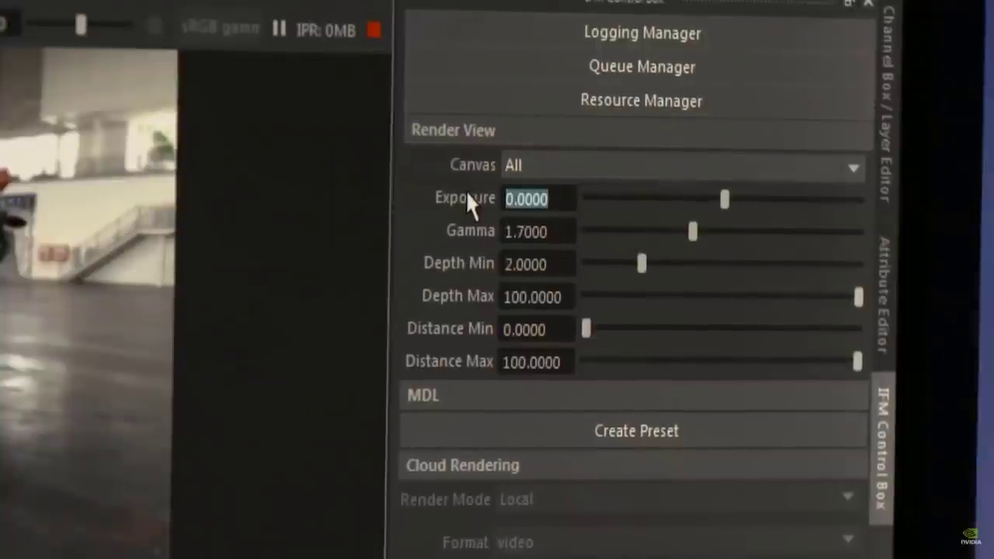
{"action": "type", "text": "1"}
{"action": "key", "text": "Return"}
{"action": "left_click", "coordinate": [556, 230]}
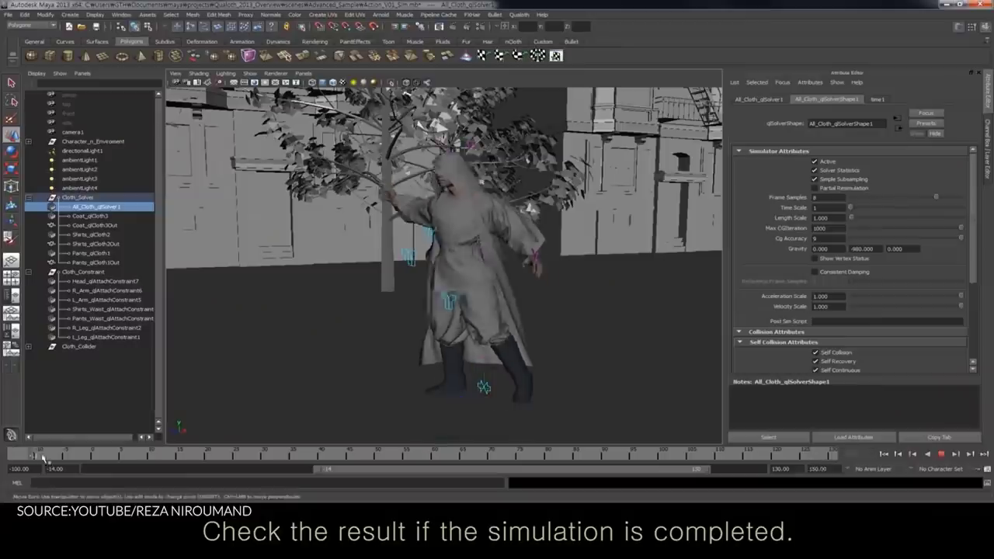
Step: Scrub the Qualoth cloth simulation past frames 40 and 82 to about frame 136
{"action": "left_click_drag", "start_coordinate": [92, 460], "coordinate": [433, 466]}
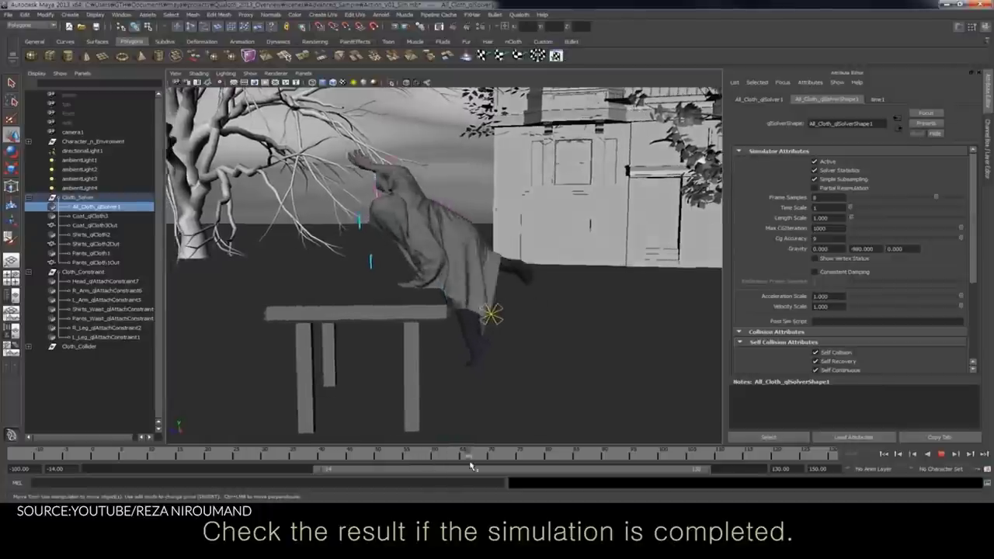
{"action": "left_click_drag", "start_coordinate": [504, 466], "coordinate": [567, 465]}
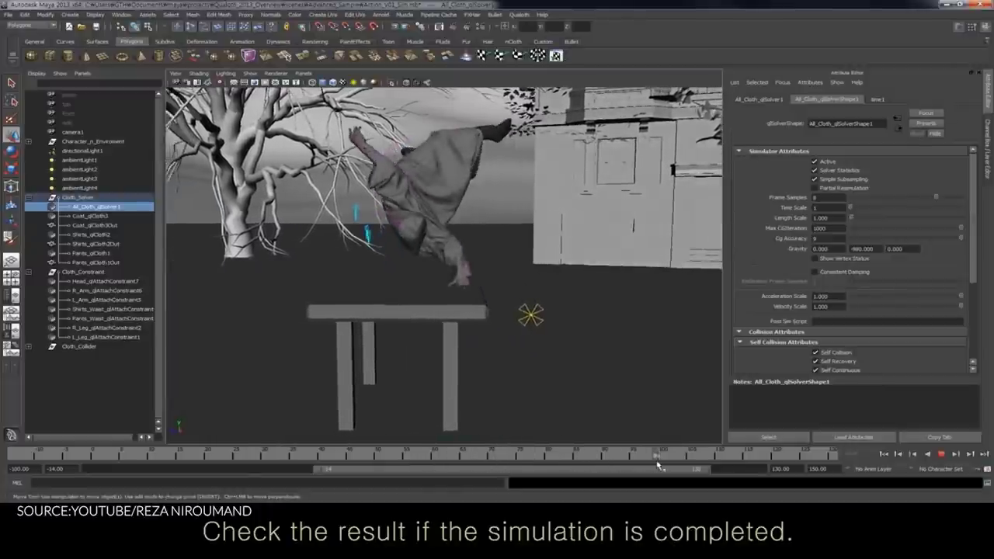
{"action": "mouse_move", "coordinate": [727, 469]}
{"action": "left_mouse_down"}
{"action": "mouse_move", "coordinate": [802, 470]}
{"action": "mouse_move", "coordinate": [817, 458]}
{"action": "left_mouse_up"}
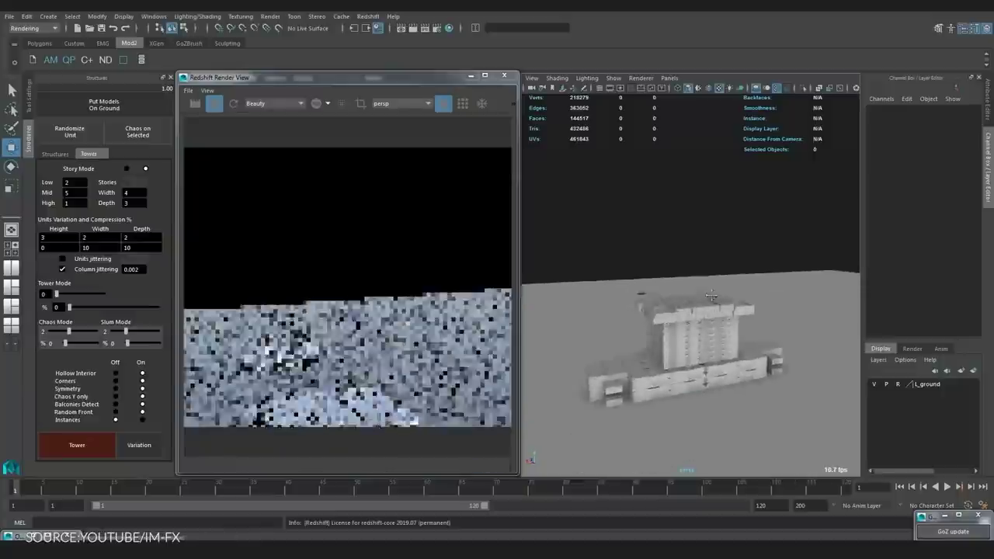
Step: Regenerate the building twice with Variation, several times with Randomize Unit, then apply Chaos on Selected
{"action": "left_click", "coordinate": [130, 447]}
{"action": "left_click", "coordinate": [131, 447]}
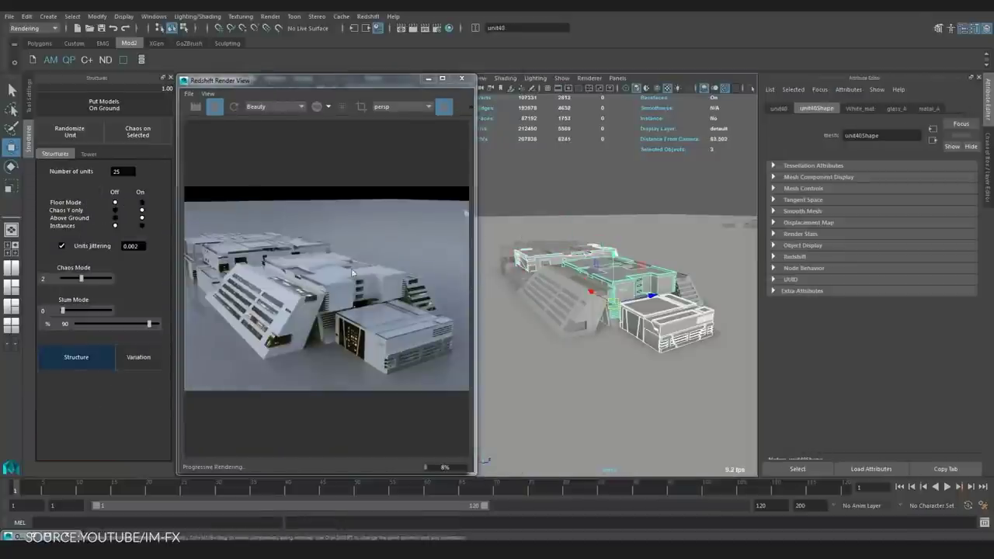
{"action": "left_click", "coordinate": [70, 132]}
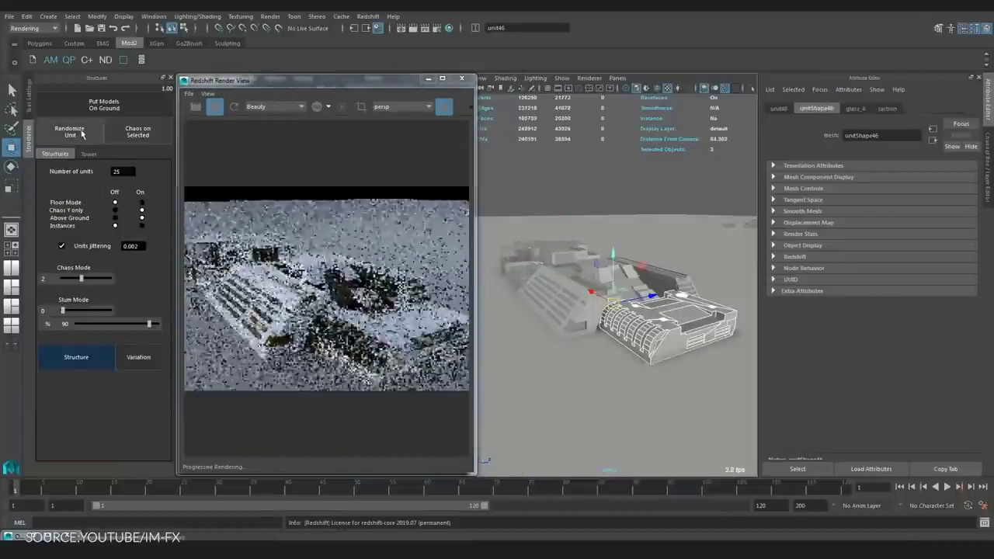
{"action": "left_click", "coordinate": [72, 134]}
{"action": "left_click", "coordinate": [71, 133]}
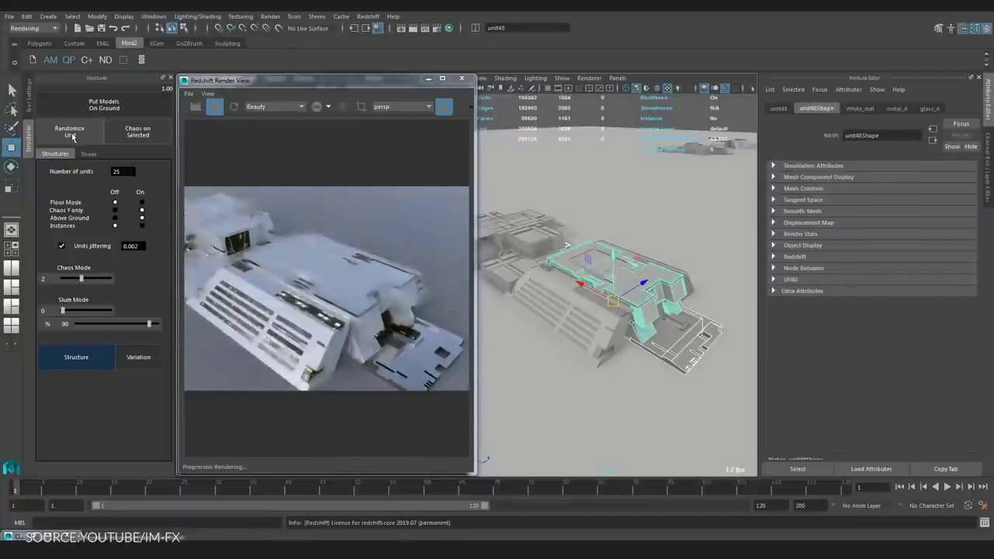
{"action": "left_click", "coordinate": [70, 133]}
{"action": "left_click", "coordinate": [71, 134]}
{"action": "left_click", "coordinate": [138, 132]}
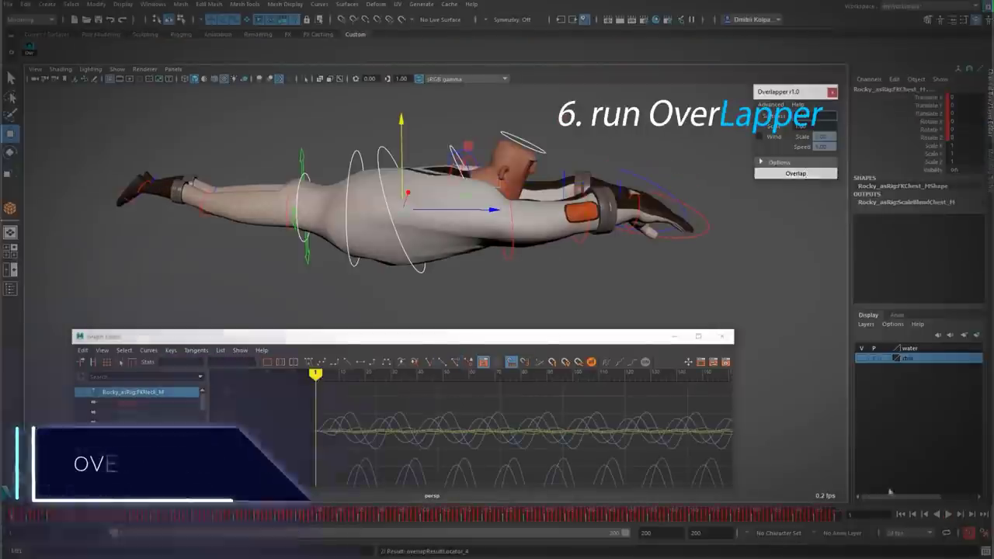
Step: Play the character animation, stop it, and return to frame 1
{"action": "left_click", "coordinate": [948, 514]}
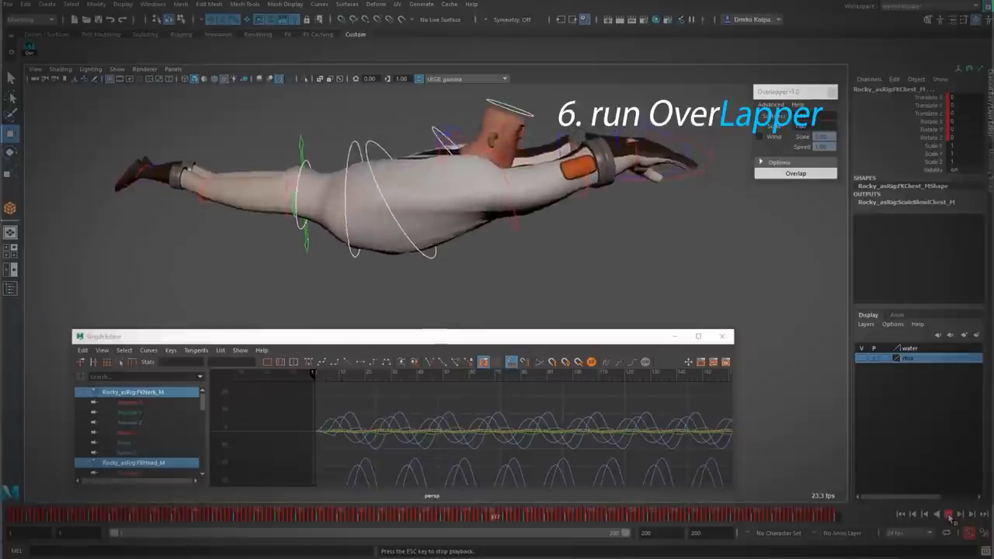
{"action": "key", "text": "Escape"}
{"action": "left_click", "coordinate": [11, 514]}
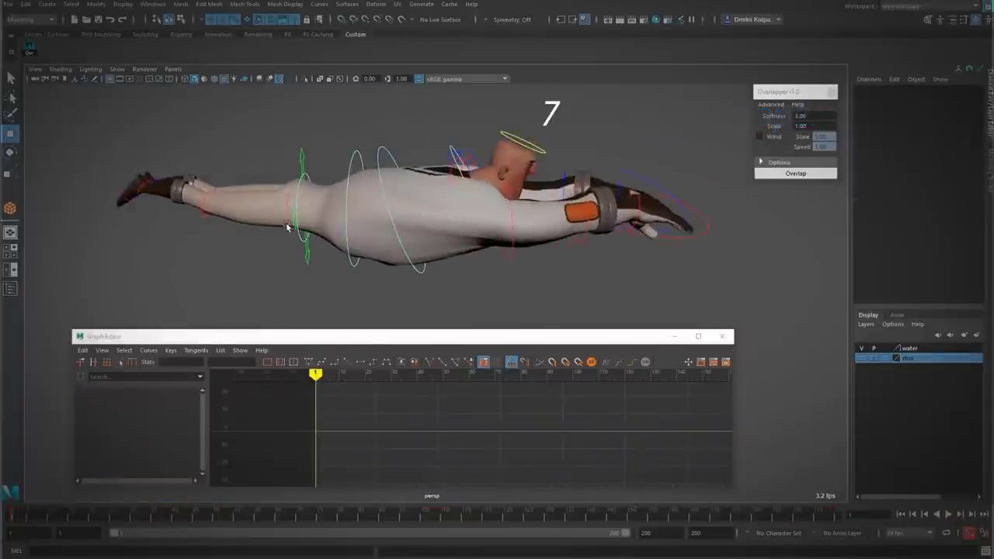
Step: Select the right hip, knee and toe controls and run Overlap on them
{"action": "left_click", "coordinate": [301, 203]}
{"action": "left_click", "coordinate": [173, 205], "text": "shift"}
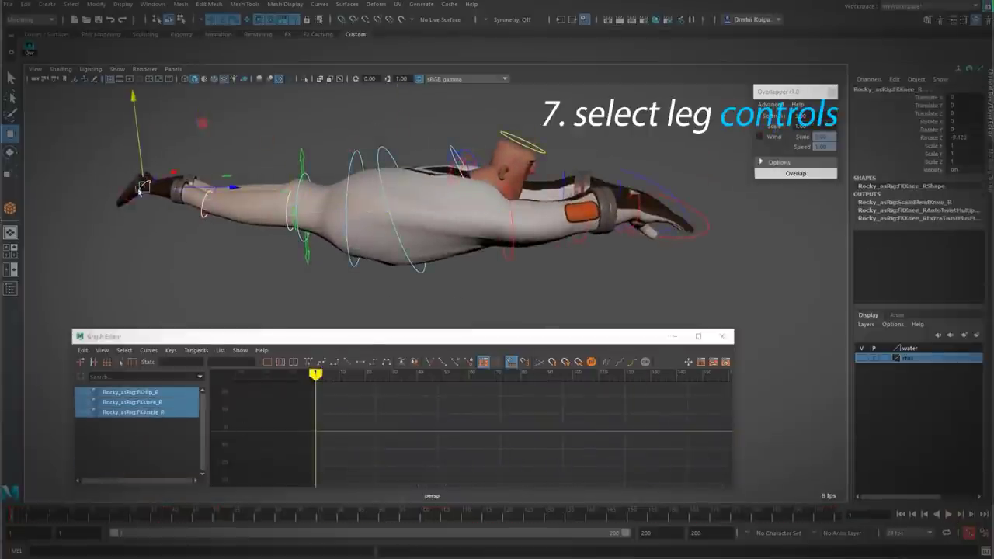
{"action": "left_click", "coordinate": [131, 202], "text": "shift"}
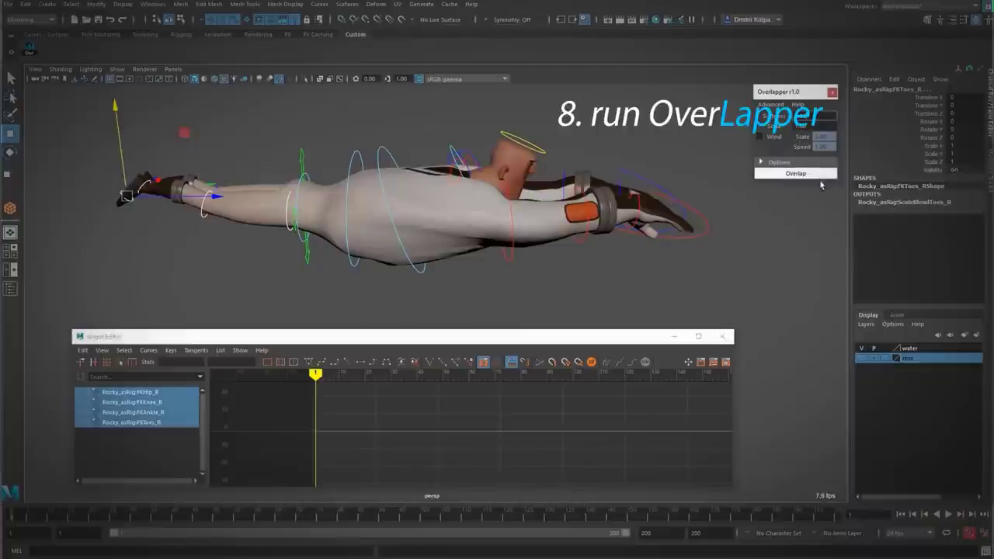
{"action": "left_click", "coordinate": [819, 177]}
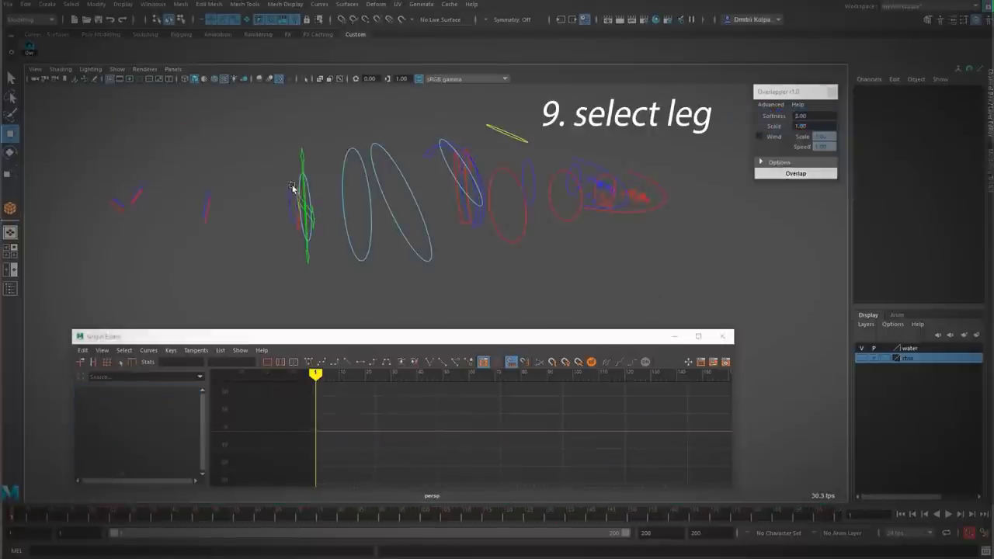
{"action": "left_click", "coordinate": [295, 189]}
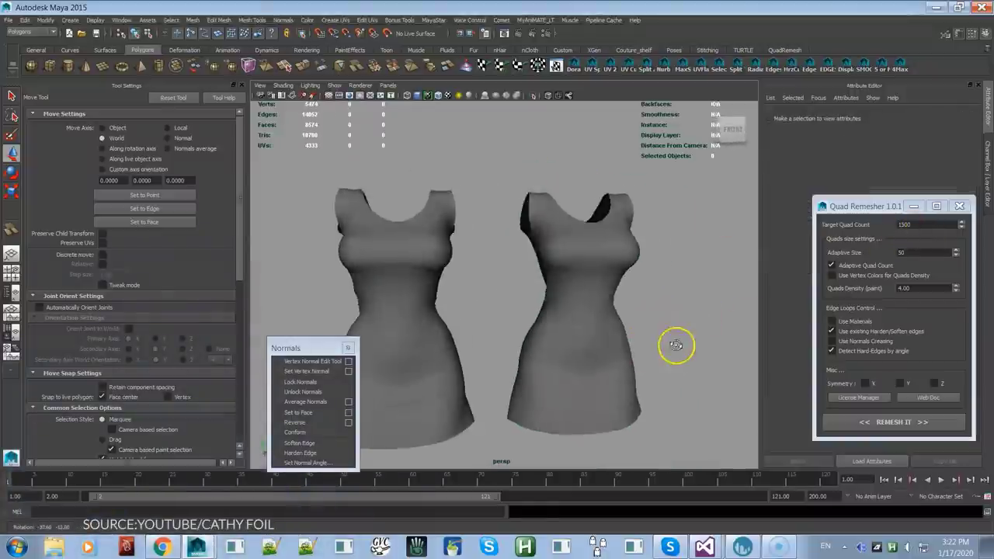
Step: Select the right-hand dress mesh and zoom in around its waist
{"action": "left_click", "coordinate": [643, 328]}
{"action": "left_click_drag", "start_coordinate": [643, 329], "coordinate": [611, 351], "text": "alt"}
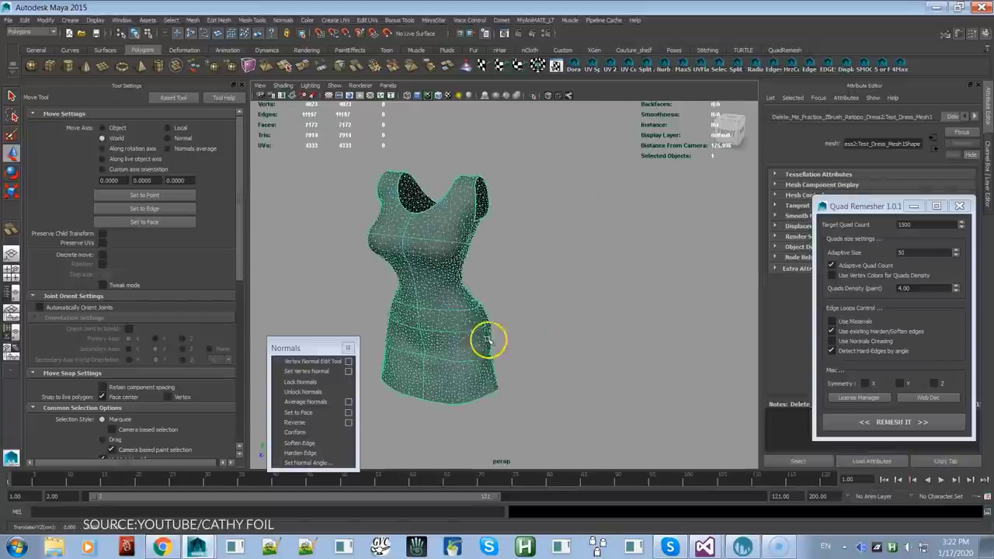
{"action": "right_click_drag", "start_coordinate": [488, 278], "coordinate": [566, 420], "text": "alt"}
{"action": "left_click_drag", "start_coordinate": [526, 317], "coordinate": [506, 345], "text": "alt"}
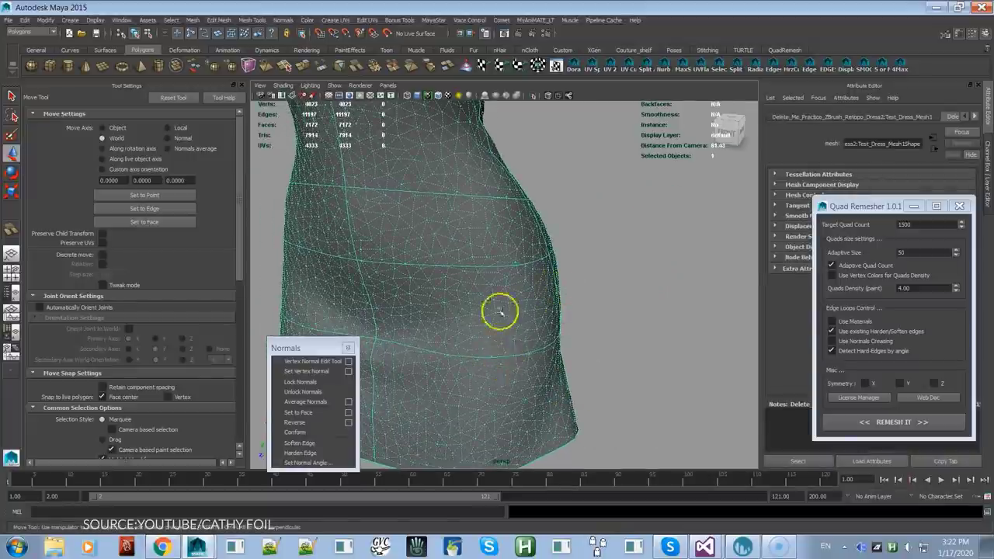
{"action": "left_click_drag", "start_coordinate": [500, 311], "coordinate": [481, 326], "text": "alt"}
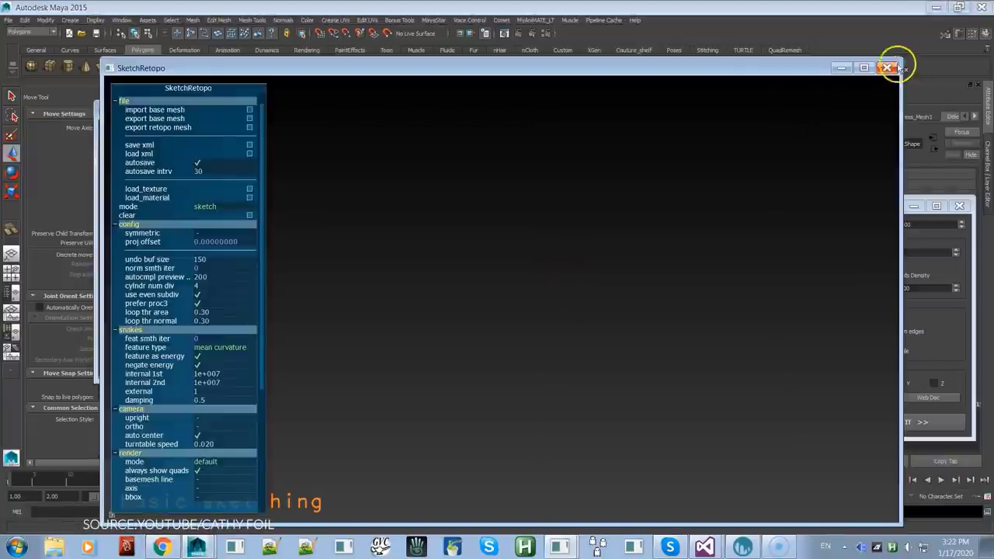
Step: Close the SketchRetopo window, select the whole dress, and bring up the Edit Mesh menu
{"action": "left_click", "coordinate": [890, 68]}
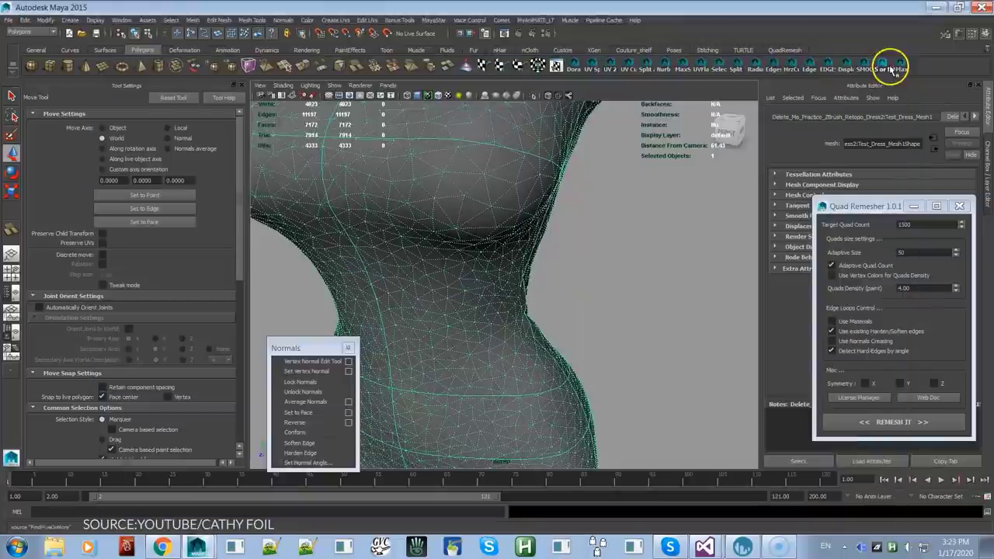
{"action": "right_click_drag", "start_coordinate": [487, 183], "coordinate": [459, 146]}
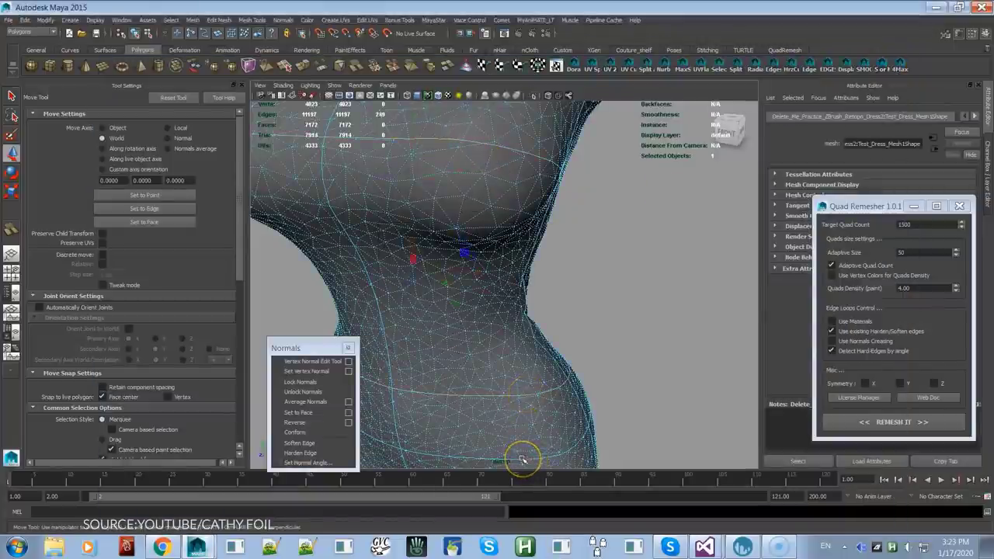
{"action": "mouse_move", "coordinate": [521, 460]}
{"action": "left_mouse_down", "text": "alt"}
{"action": "mouse_move", "coordinate": [510, 362]}
{"action": "mouse_move", "coordinate": [528, 454]}
{"action": "left_mouse_up", "text": "alt"}
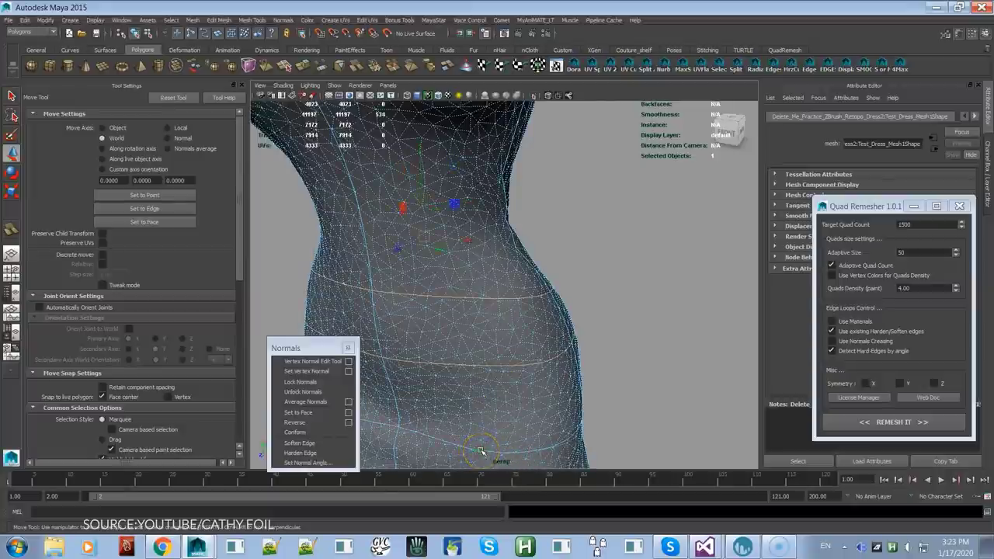
{"action": "left_click", "coordinate": [211, 20]}
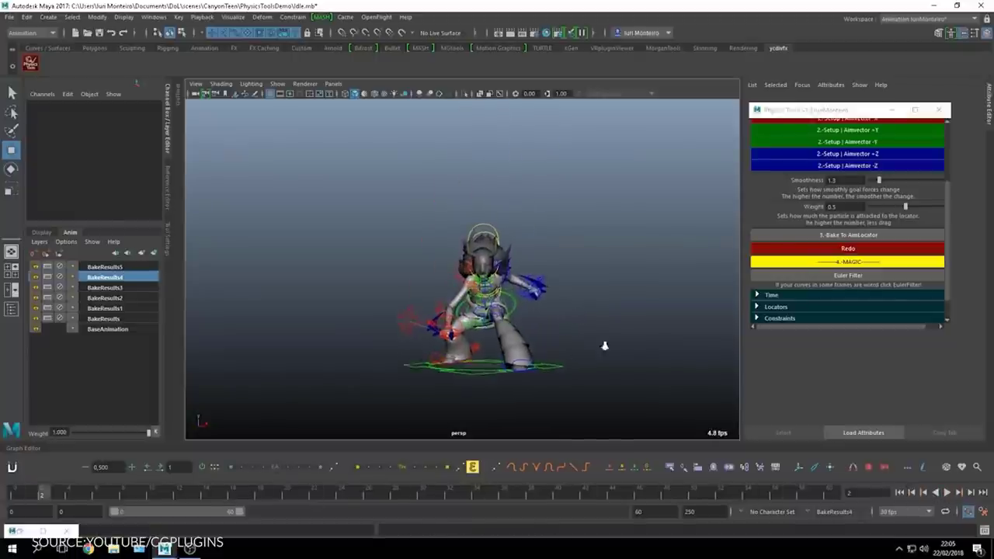
Step: Select the right wrist IK control and create an AimVector Locator for it
{"action": "left_click", "coordinate": [435, 336]}
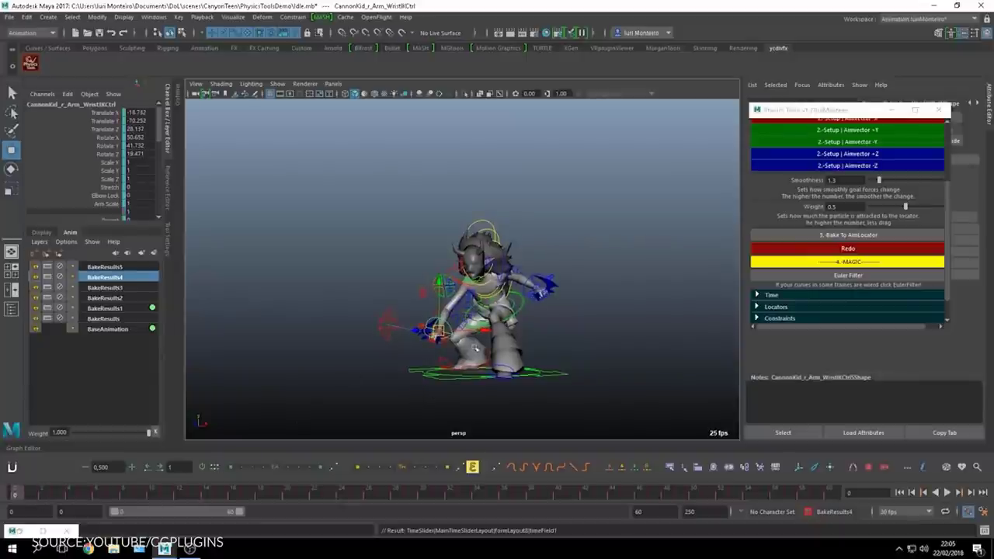
{"action": "scroll", "coordinate": [846, 233], "scroll_direction": "up", "scroll_amount": 3}
{"action": "left_click", "coordinate": [801, 177]}
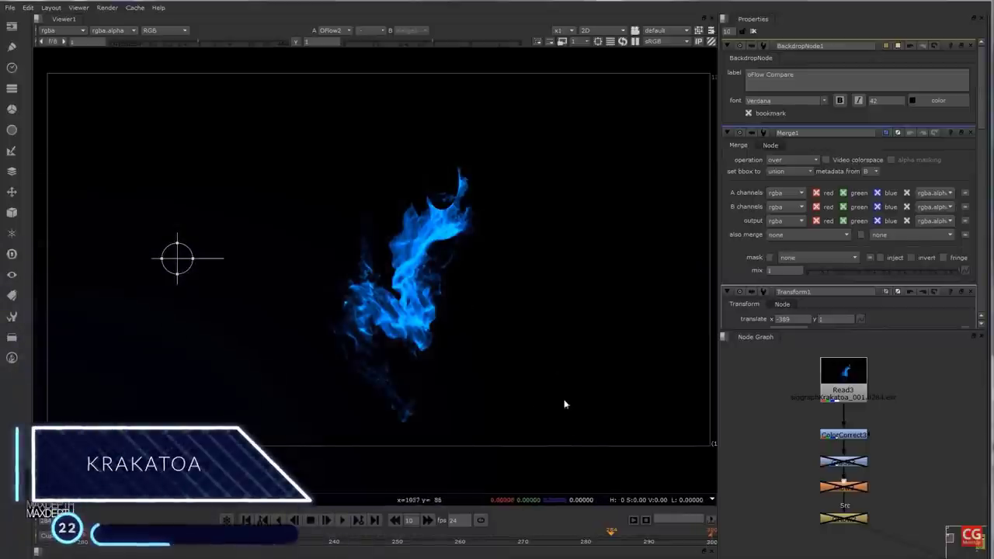
Step: Start playback of the blue Krakatoa flame sequence in the Nuke viewer
{"action": "left_click", "coordinate": [343, 520]}
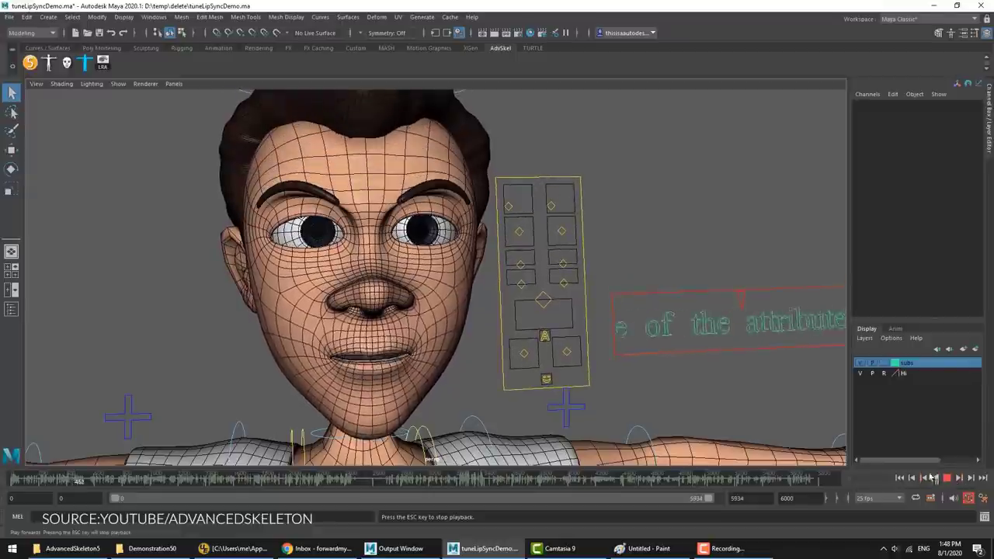
Step: Select ctrlPhonemes_M and highlight its keyed phoneme channels from Ahh to Lip
{"action": "left_click", "coordinate": [543, 346]}
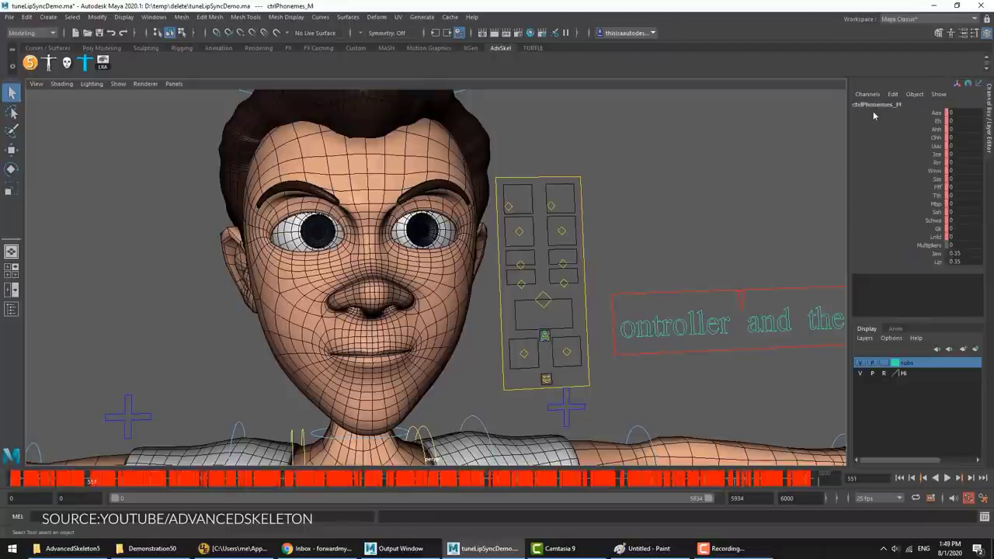
{"action": "left_click_drag", "start_coordinate": [938, 203], "coordinate": [926, 257]}
{"action": "left_click", "coordinate": [747, 239]}
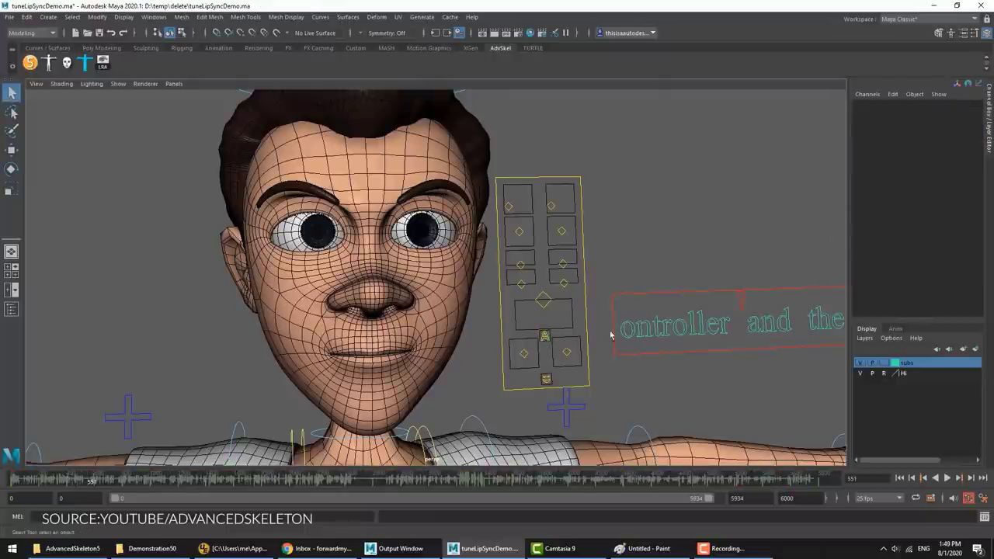
{"action": "left_click", "coordinate": [542, 346]}
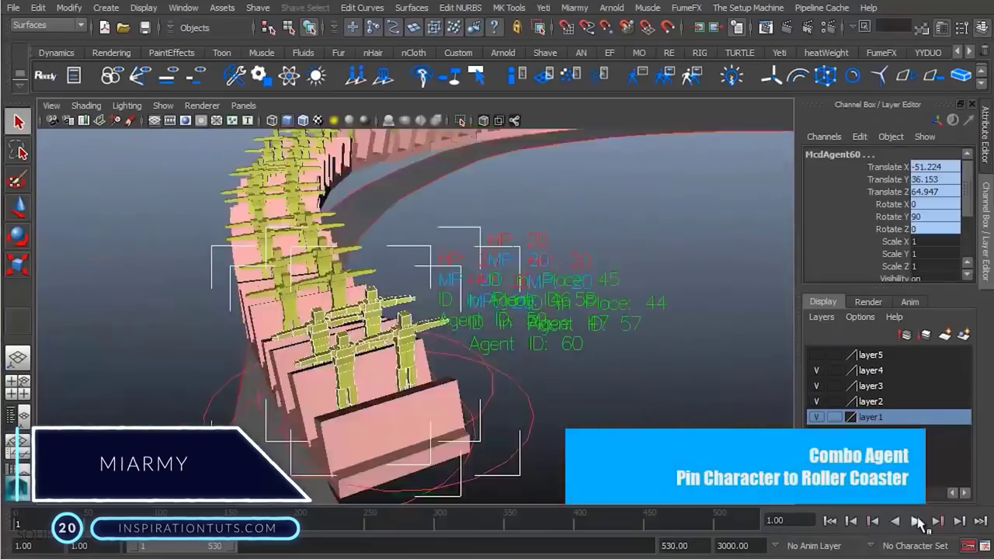
Step: Play back the Miarmy agents riding the roller coaster cars
{"action": "left_click", "coordinate": [917, 521]}
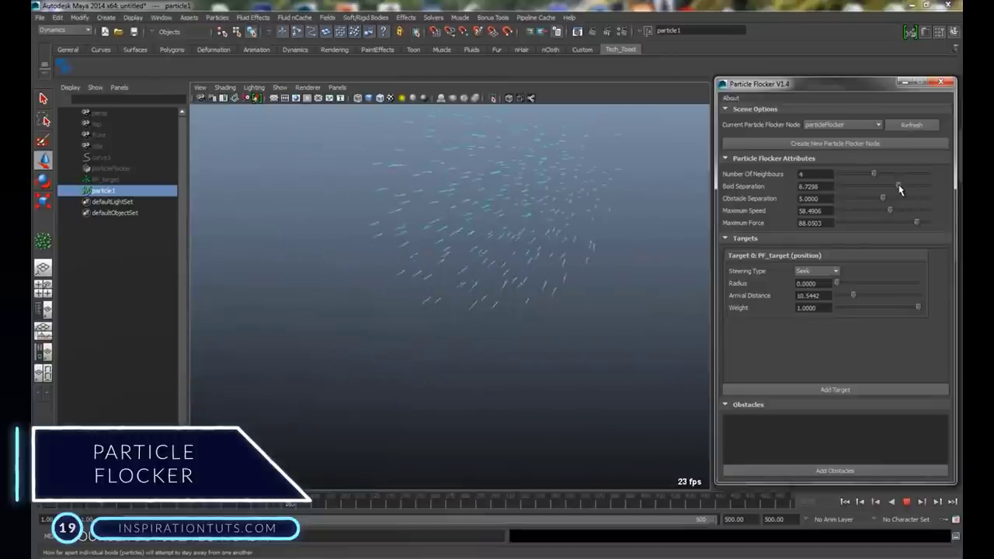
Step: Tune the flock's Boid Separation to 3.8994 and change the particle render type while orbiting the flock
{"action": "left_click_drag", "start_coordinate": [899, 190], "coordinate": [882, 190]}
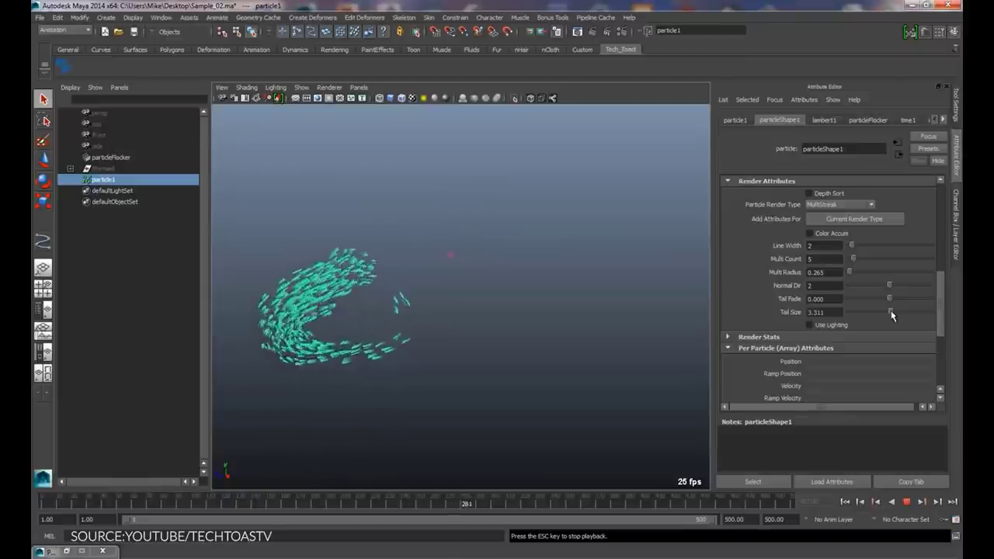
{"action": "left_click", "coordinate": [833, 206]}
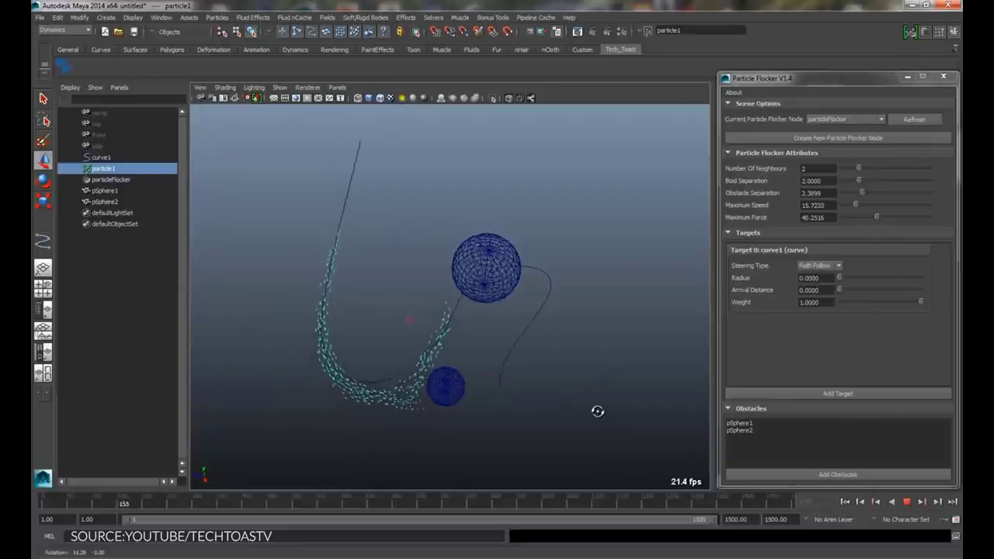
{"action": "left_click_drag", "start_coordinate": [597, 411], "coordinate": [525, 373], "text": "alt"}
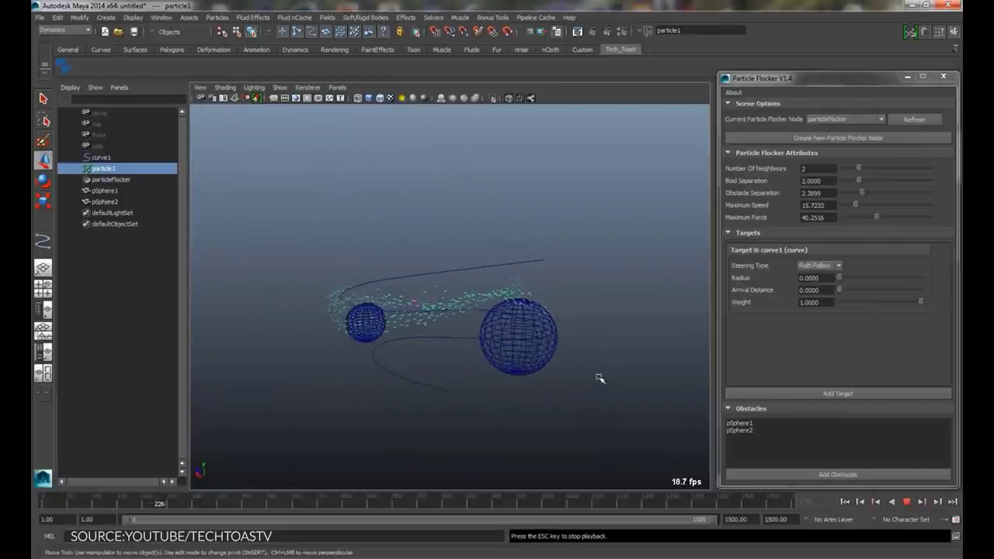
{"action": "left_click_drag", "start_coordinate": [599, 378], "coordinate": [501, 377], "text": "alt"}
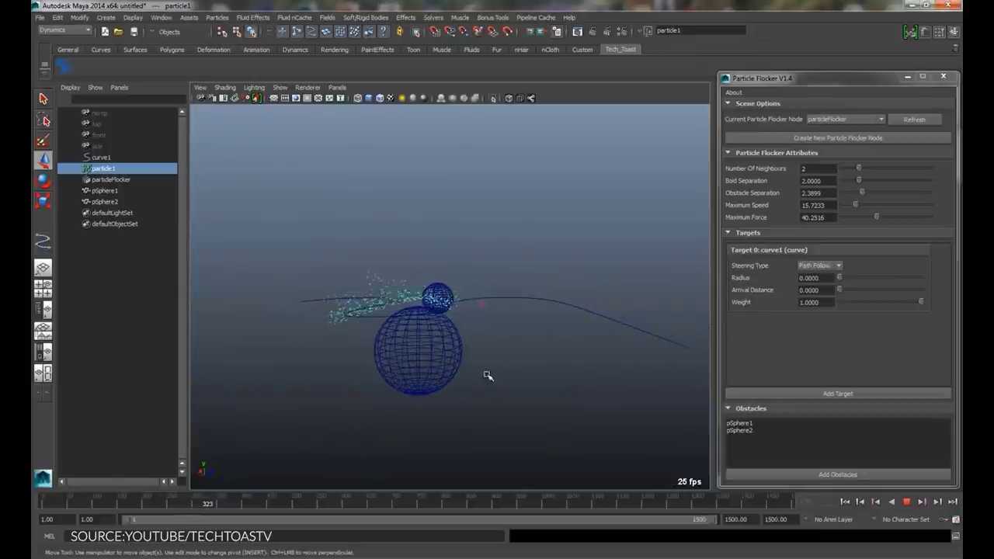
{"action": "left_click_drag", "start_coordinate": [470, 387], "coordinate": [566, 354], "text": "alt"}
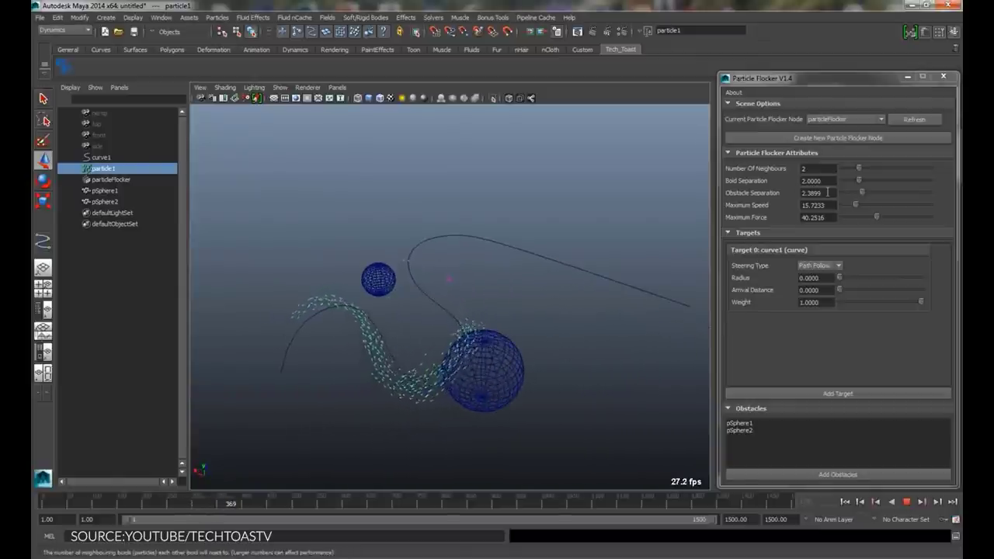
{"action": "left_click_drag", "start_coordinate": [864, 180], "coordinate": [873, 181]}
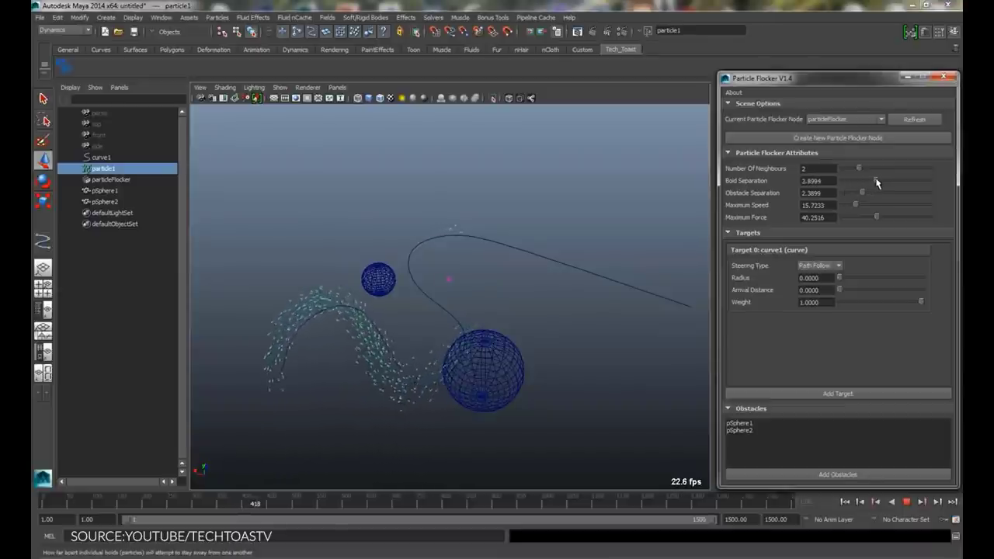
{"action": "left_click_drag", "start_coordinate": [553, 422], "coordinate": [546, 388], "text": "alt"}
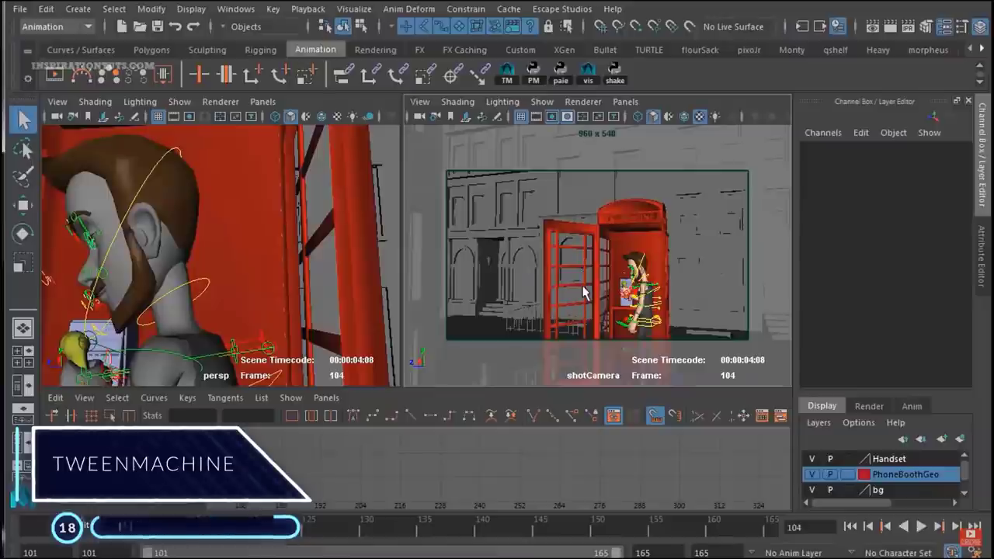
Step: Maximize the shotCamera panel and scrub the timeline back to frame 107
{"action": "key", "text": "space"}
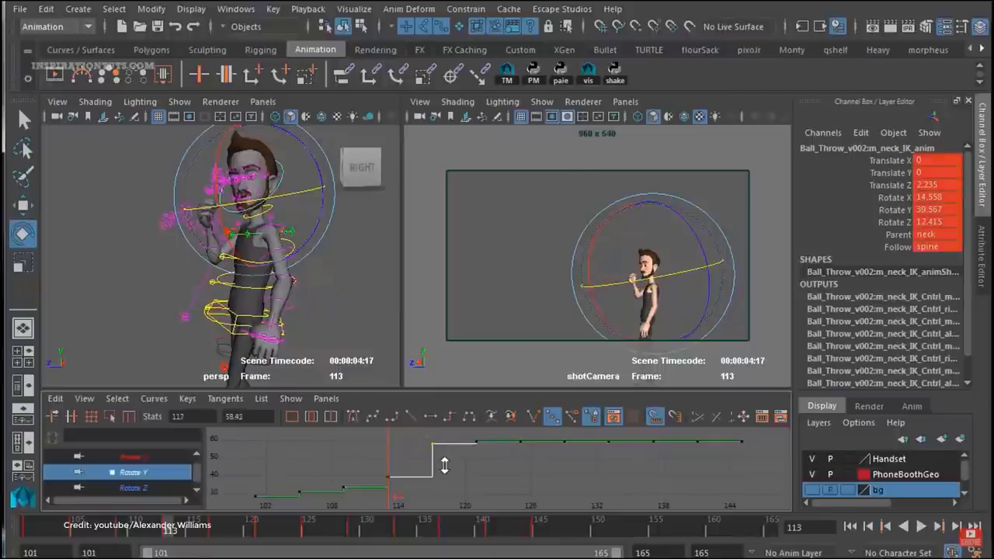
{"action": "key", "text": "space"}
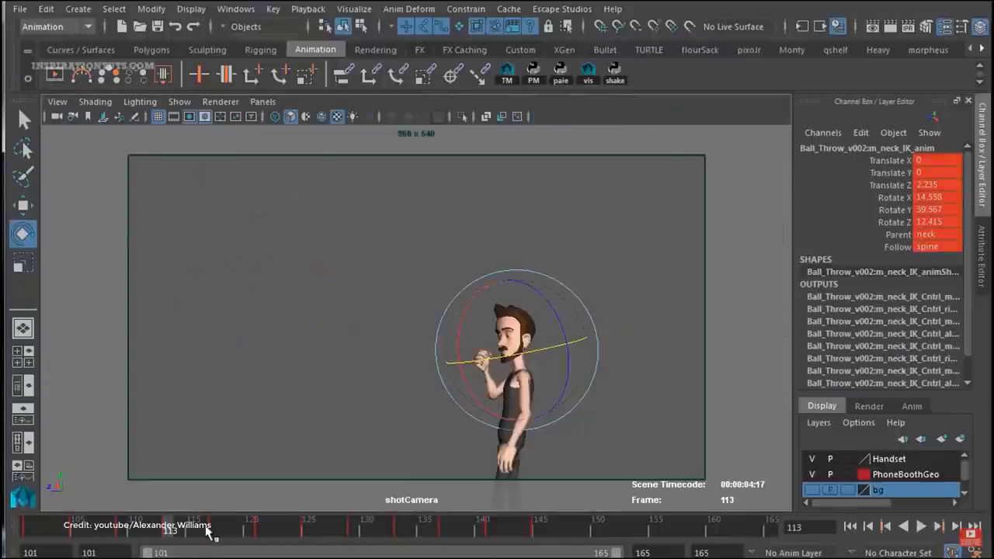
{"action": "left_click_drag", "start_coordinate": [208, 530], "coordinate": [102, 534]}
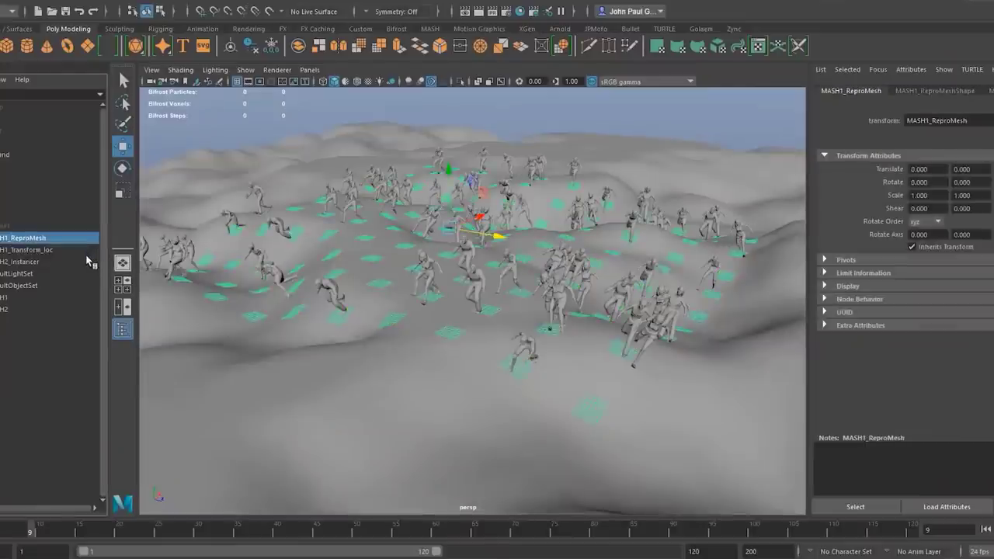
Step: Clear the selection and slide MASH1_Transform_loc along X to Translate X -740.908
{"action": "left_click", "coordinate": [249, 264]}
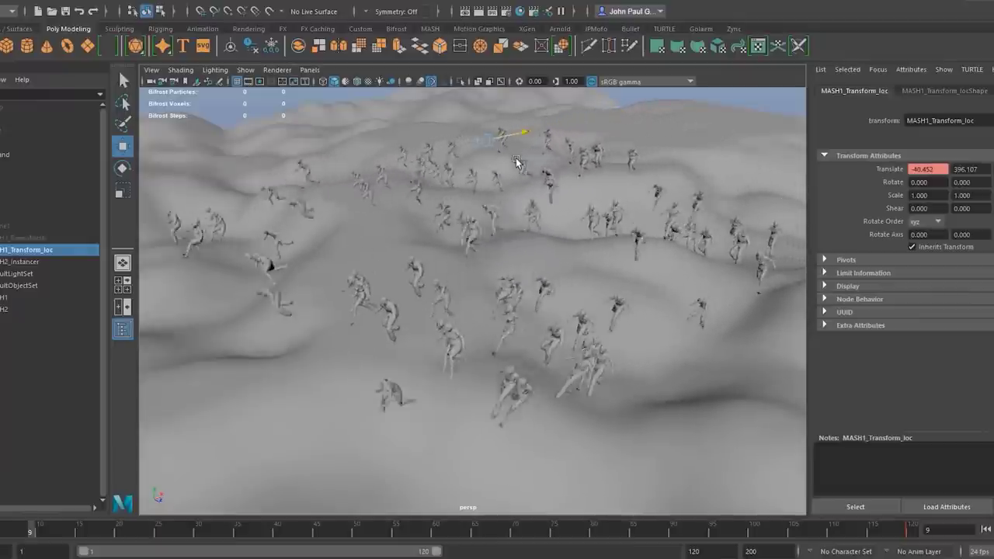
{"action": "middle_click_drag", "start_coordinate": [414, 184], "coordinate": [548, 172]}
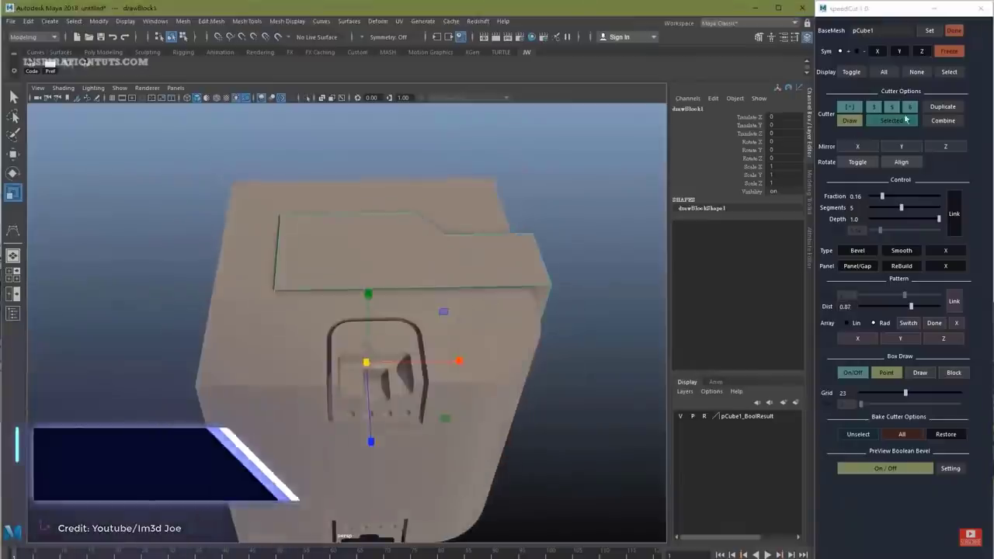
Step: Mirror the recess cutter across X on pCube1 and set the speedCut Grid to 50
{"action": "left_click_drag", "start_coordinate": [456, 379], "coordinate": [466, 334], "text": "alt"}
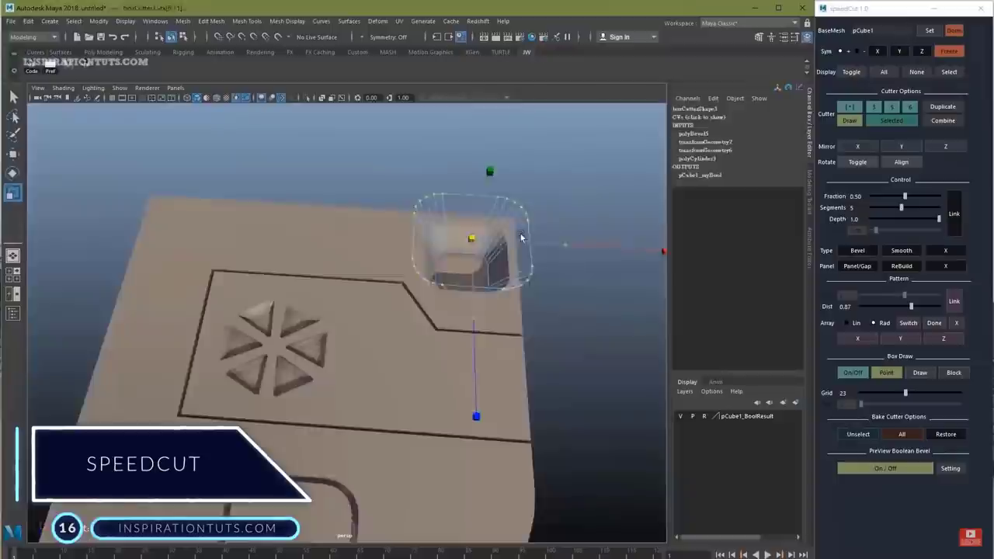
{"action": "left_click_drag", "start_coordinate": [521, 237], "coordinate": [599, 255], "text": "alt"}
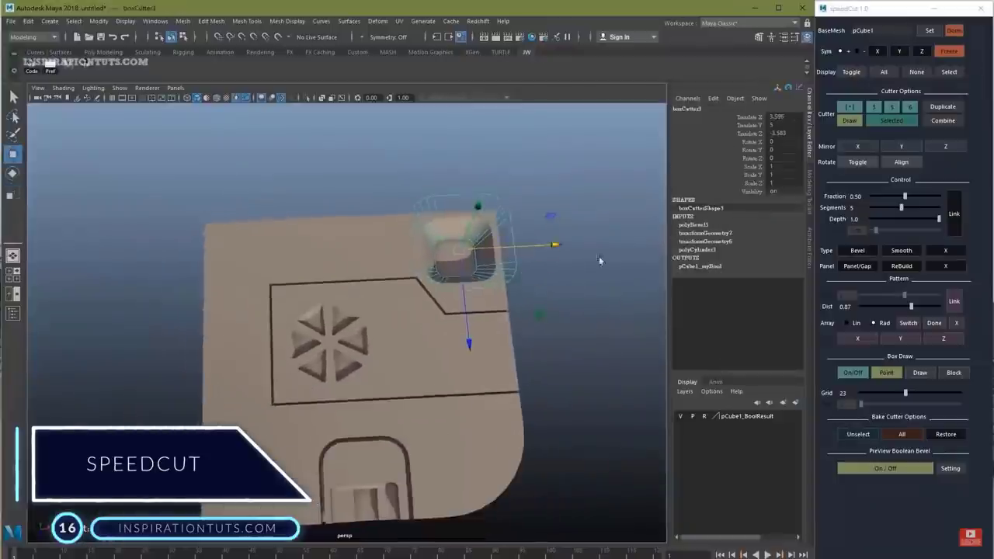
{"action": "left_click", "coordinate": [857, 146]}
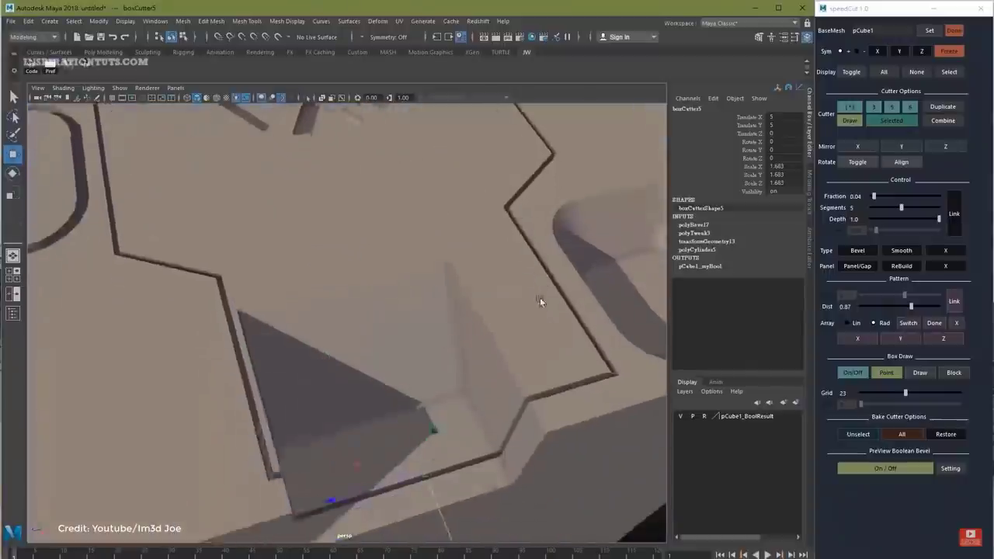
{"action": "left_click_drag", "start_coordinate": [956, 391], "coordinate": [960, 392]}
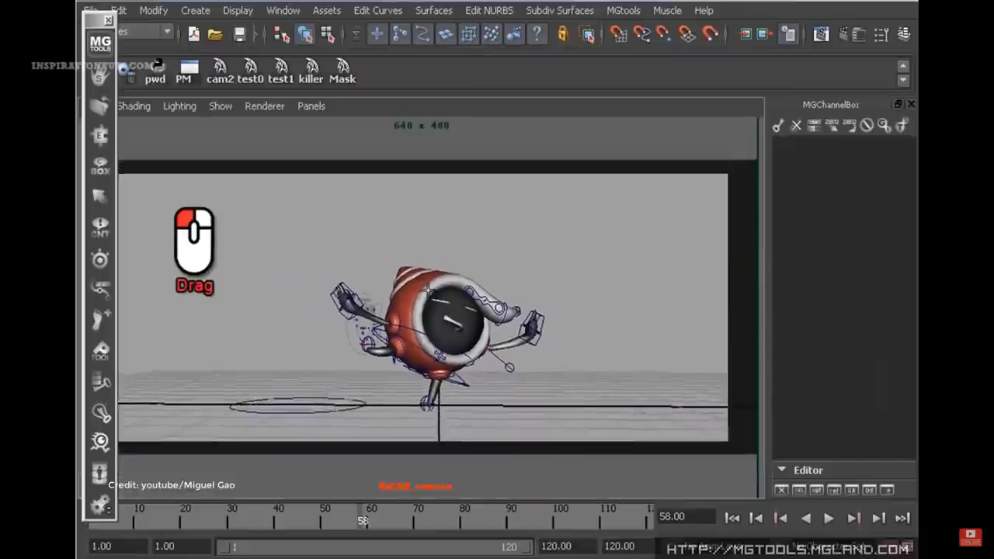
Step: Pull back from the red robot, zoom into its eye, then reset the camera framing
{"action": "middle_click_drag", "start_coordinate": [404, 268], "coordinate": [388, 259], "text": "alt"}
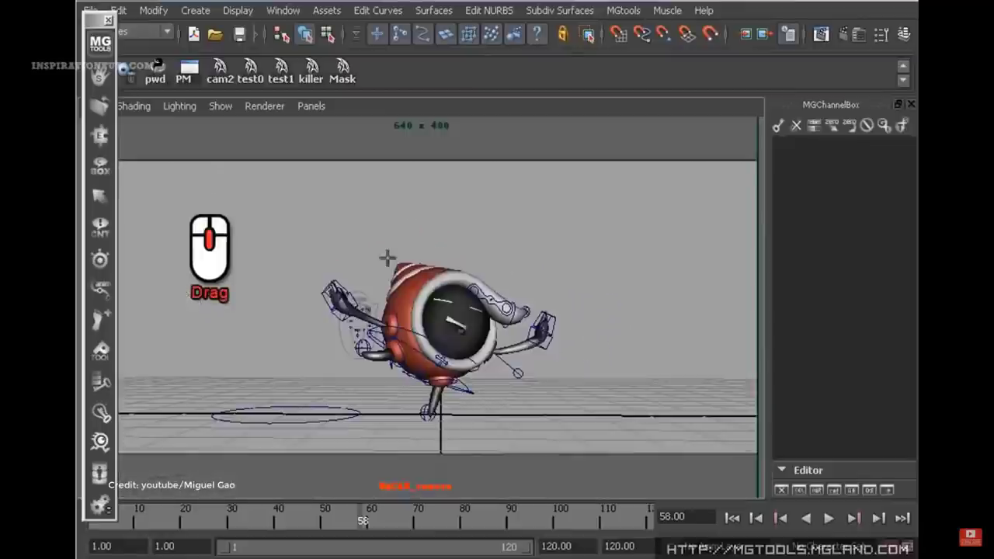
{"action": "left_click_drag", "start_coordinate": [443, 299], "coordinate": [447, 349], "text": "ctrl"}
{"action": "key", "text": "bracketleft"}
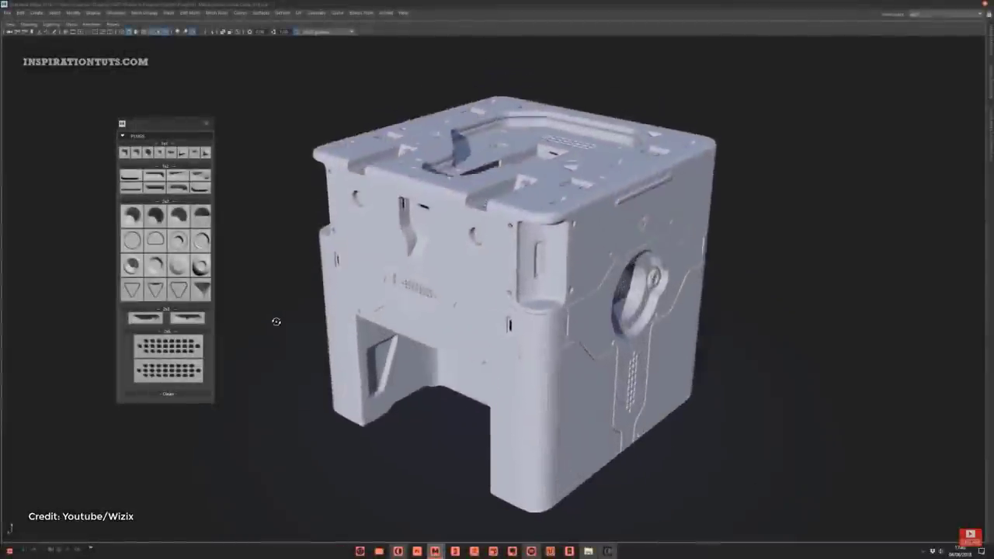
Step: Orbit the camera over the sci-fi crate to show its detailed top face
{"action": "left_click_drag", "start_coordinate": [261, 312], "coordinate": [427, 208], "text": "alt"}
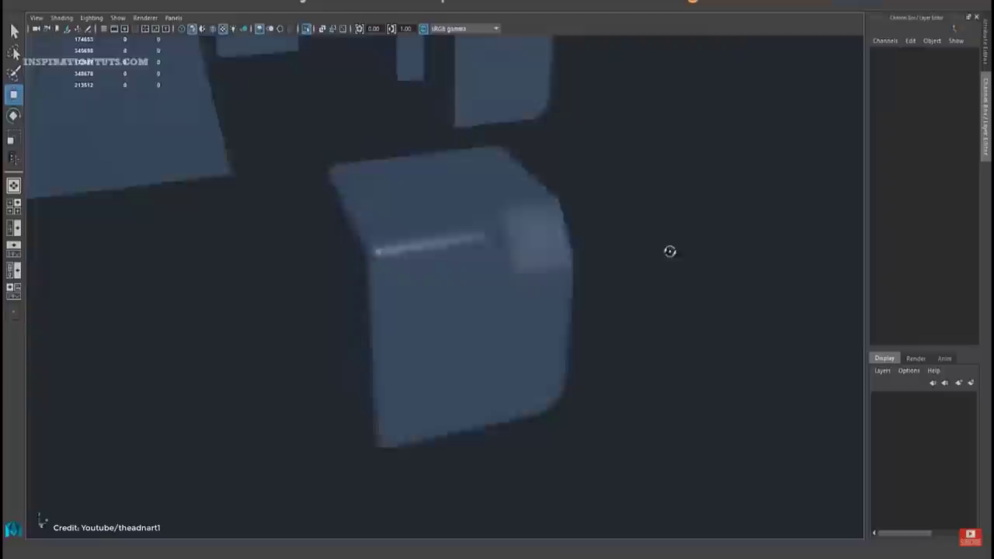
Step: Orbit around the smoothed cube and dolly out to view the bevelled cubes
{"action": "left_click_drag", "start_coordinate": [667, 253], "coordinate": [581, 257], "text": "alt"}
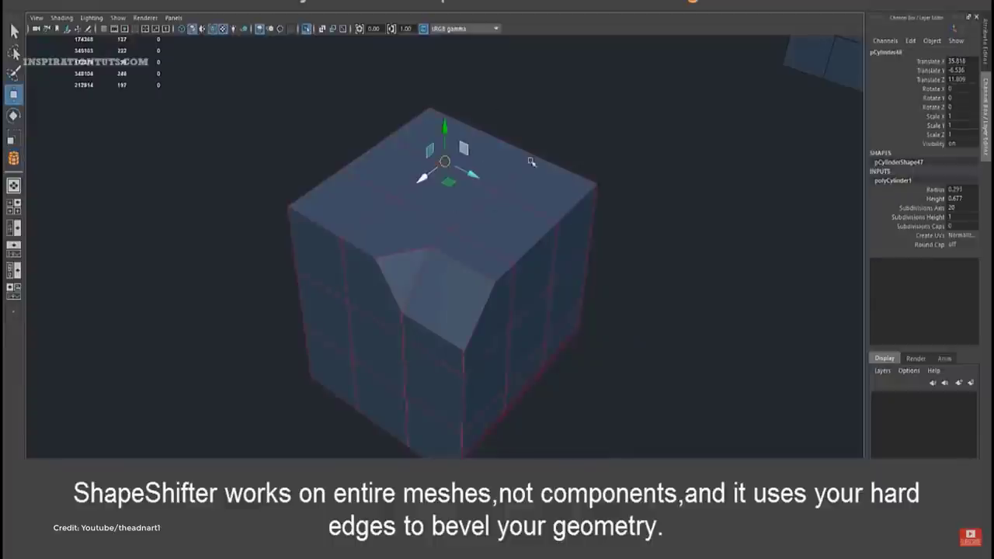
{"action": "scroll", "coordinate": [474, 287], "scroll_direction": "down", "scroll_amount": 10}
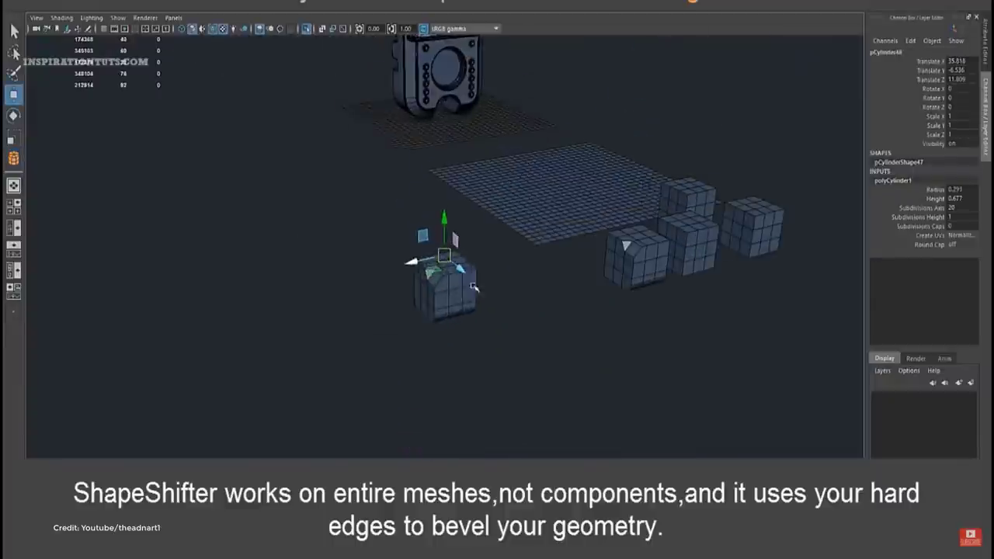
{"action": "scroll", "coordinate": [474, 288], "scroll_direction": "down", "scroll_amount": 3}
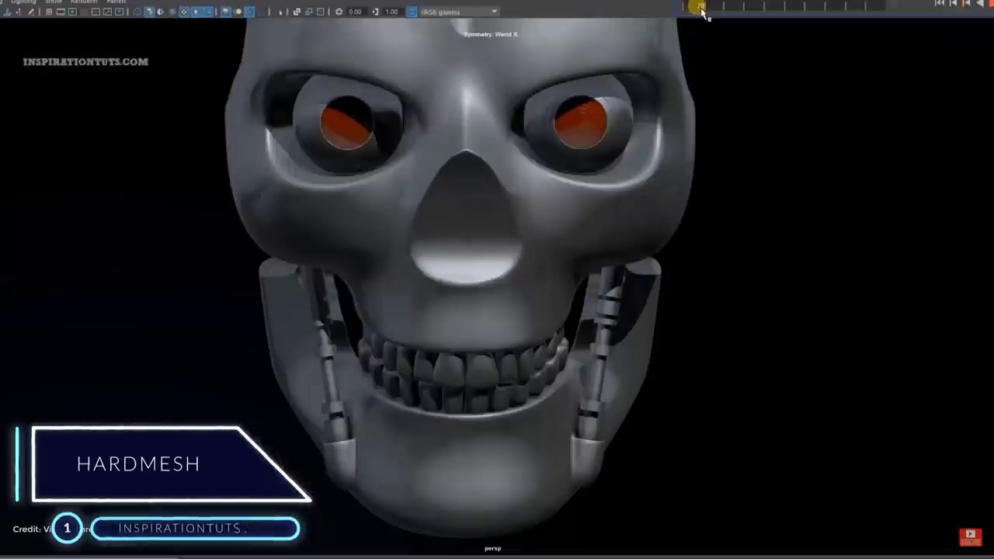
Step: Scrub the animation and move a cutter onto the skull's nose to carve a rounded recess
{"action": "left_click_drag", "start_coordinate": [730, 11], "coordinate": [750, 14]}
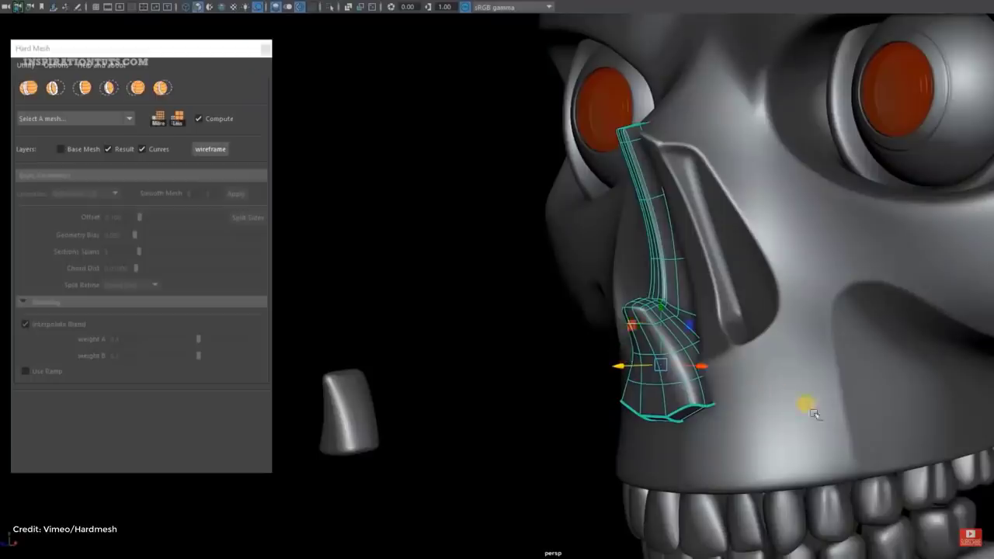
{"action": "left_click", "coordinate": [813, 414], "text": "shift"}
{"action": "left_click", "coordinate": [534, 394]}
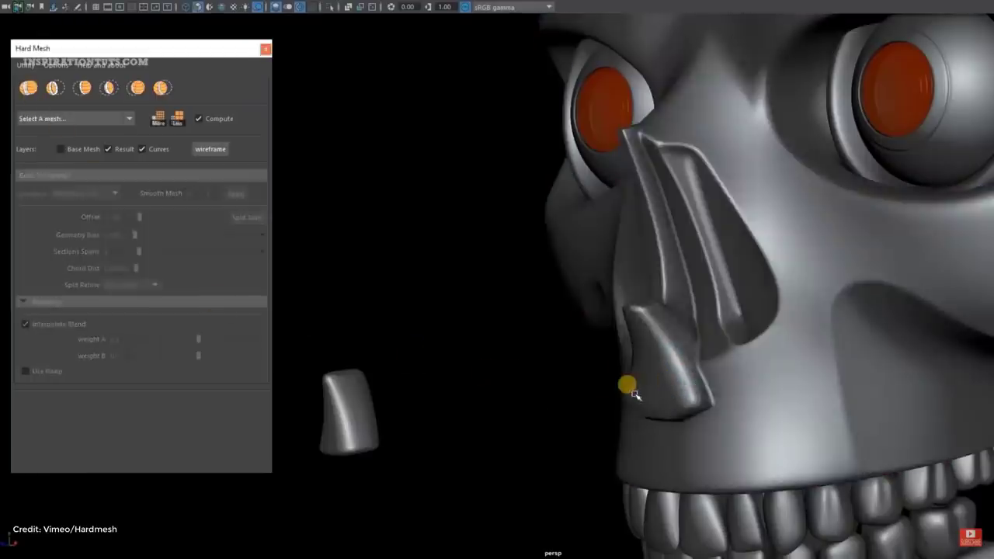
{"action": "left_click_drag", "start_coordinate": [299, 439], "coordinate": [615, 419]}
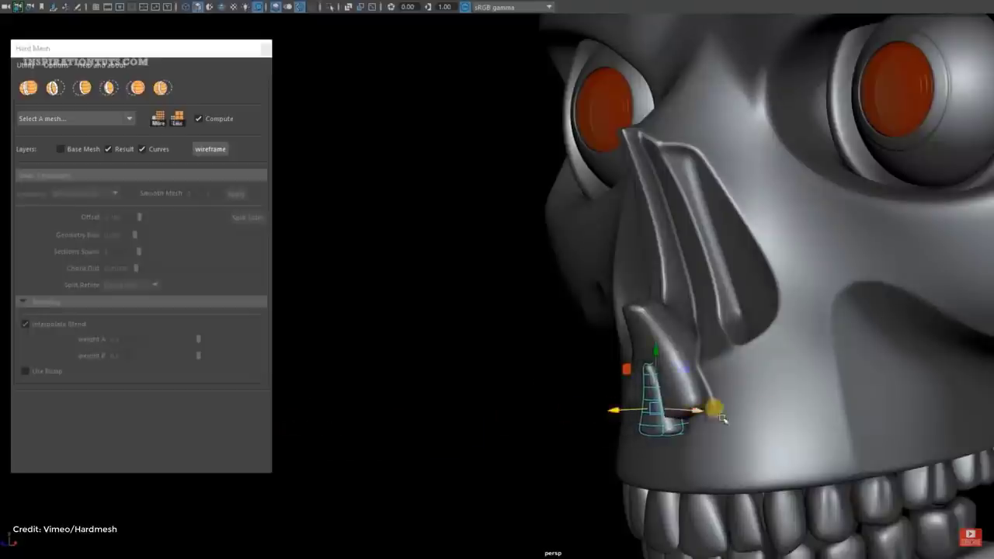
{"action": "left_click", "coordinate": [722, 419], "text": "shift"}
{"action": "left_click", "coordinate": [52, 88]}
{"action": "left_click", "coordinate": [456, 380]}
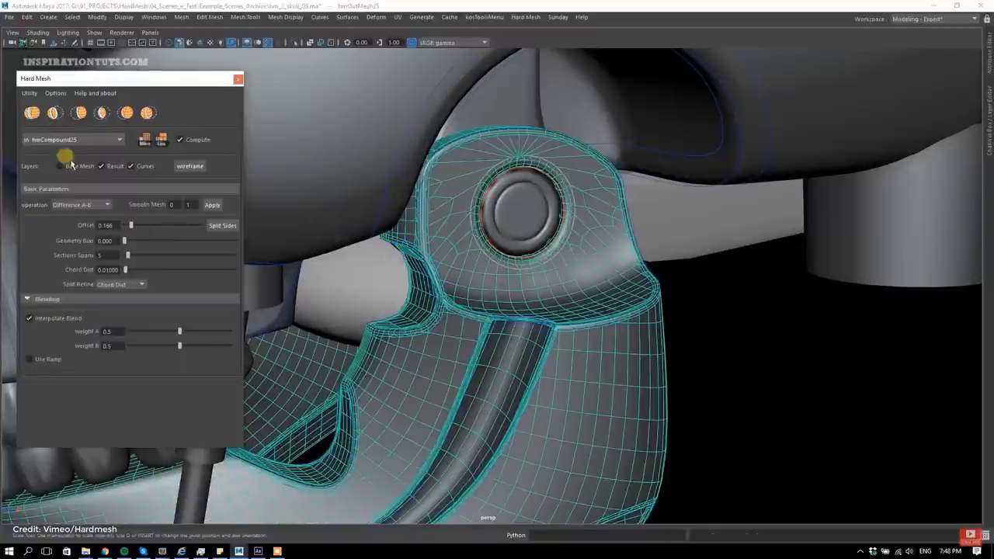
Step: Select the jaw's cylinder cutter and hide the Base Mesh and Curves to reveal the clean recess
{"action": "left_click", "coordinate": [498, 213]}
{"action": "left_click", "coordinate": [410, 156]}
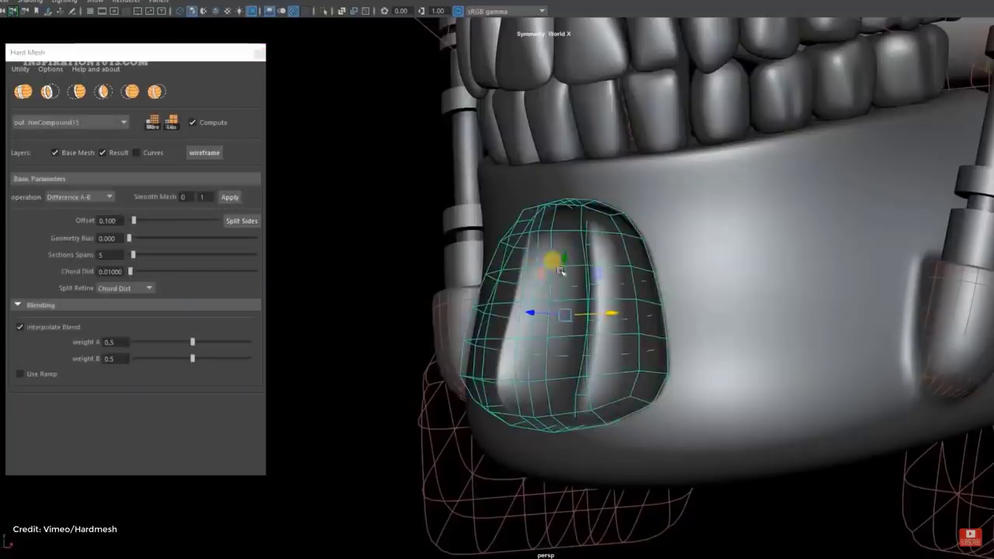
{"action": "left_click", "coordinate": [78, 165]}
{"action": "left_click", "coordinate": [475, 309]}
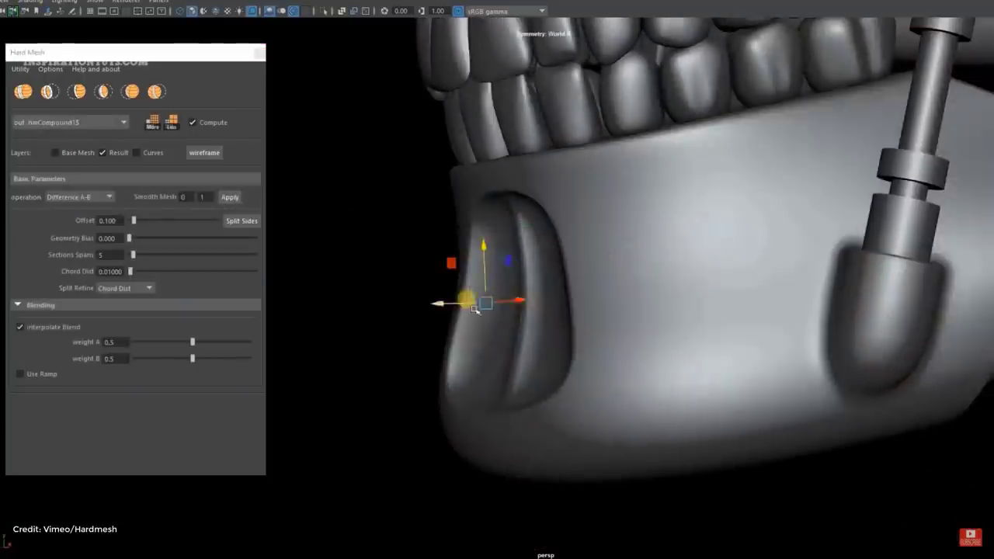